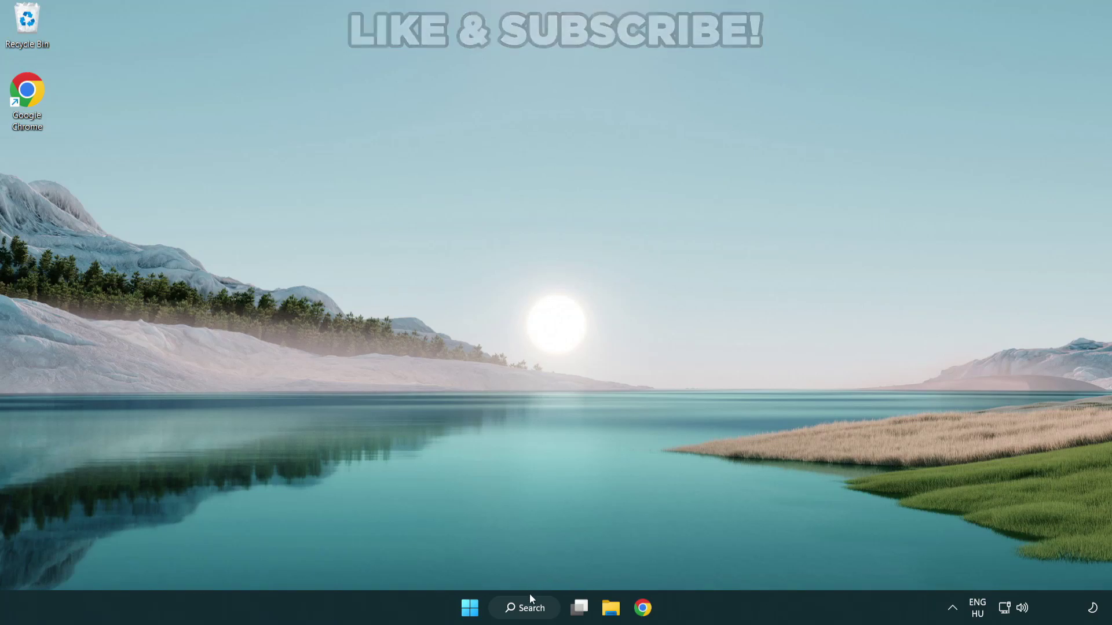
Find Device Manager via Windows Search and launch it.
click(526, 608)
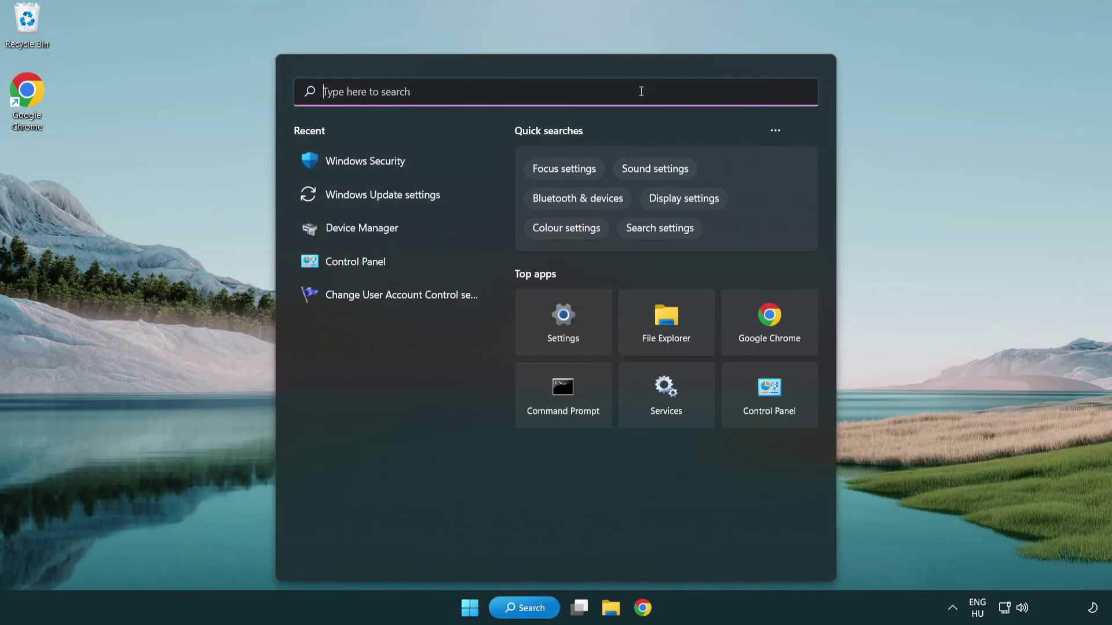
text(device m)
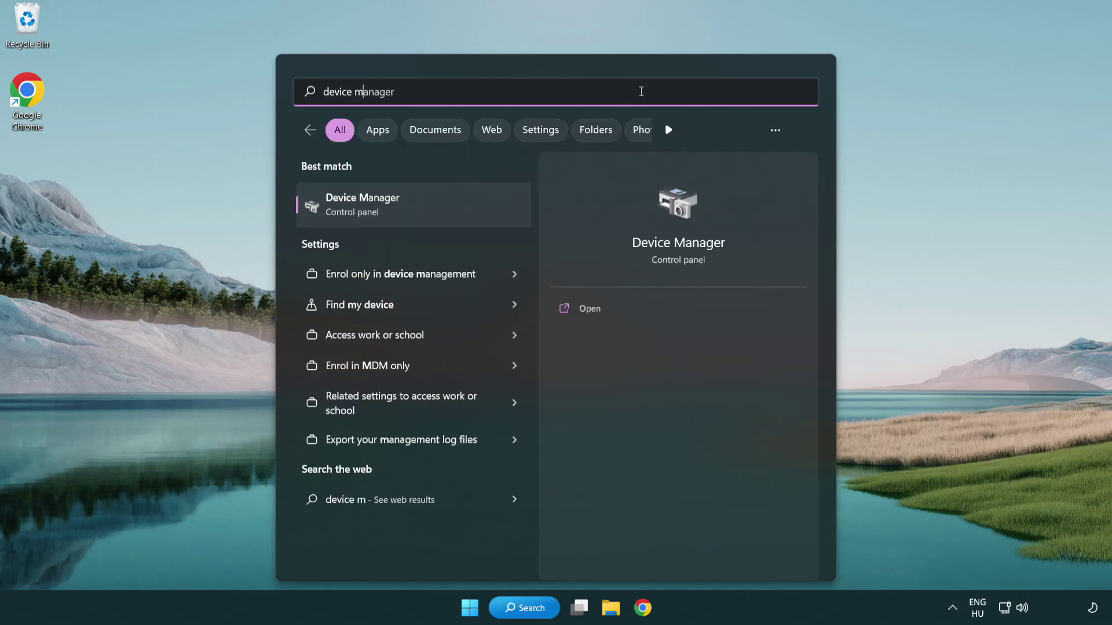
text(anager)
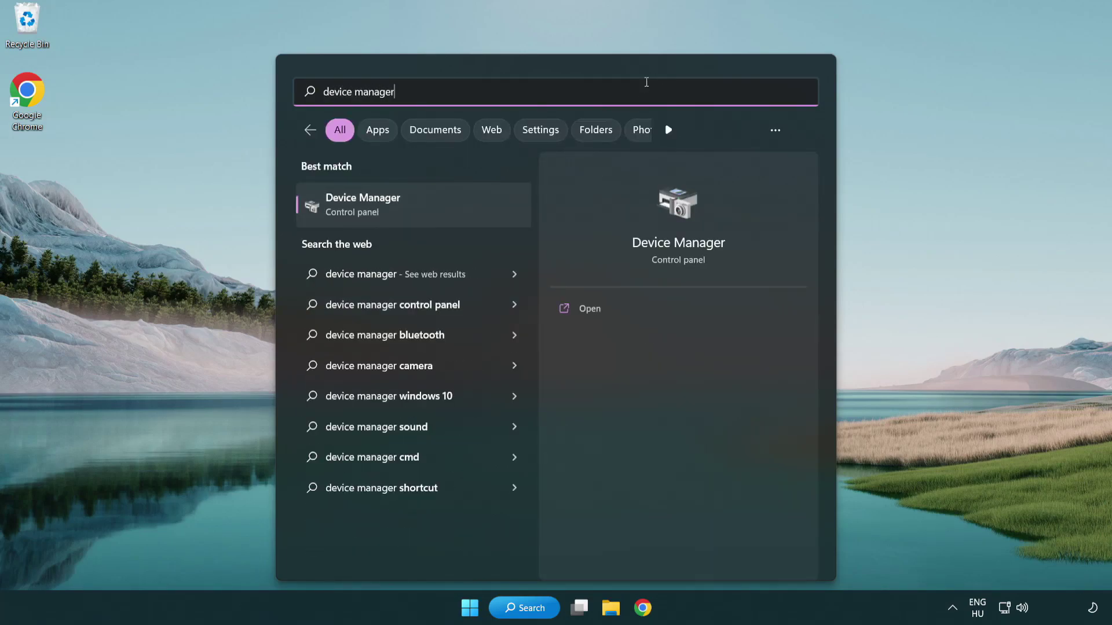
click(444, 208)
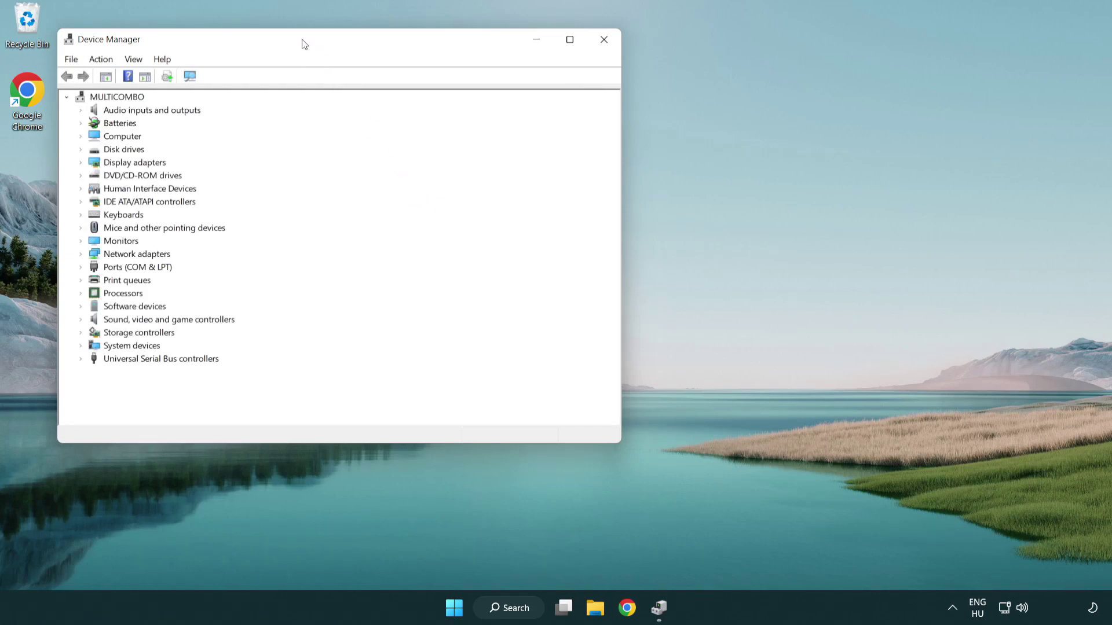
Start a driver update for the VMware SVGA 3D adapter under Display adapters.
drag(304, 44, 489, 112)
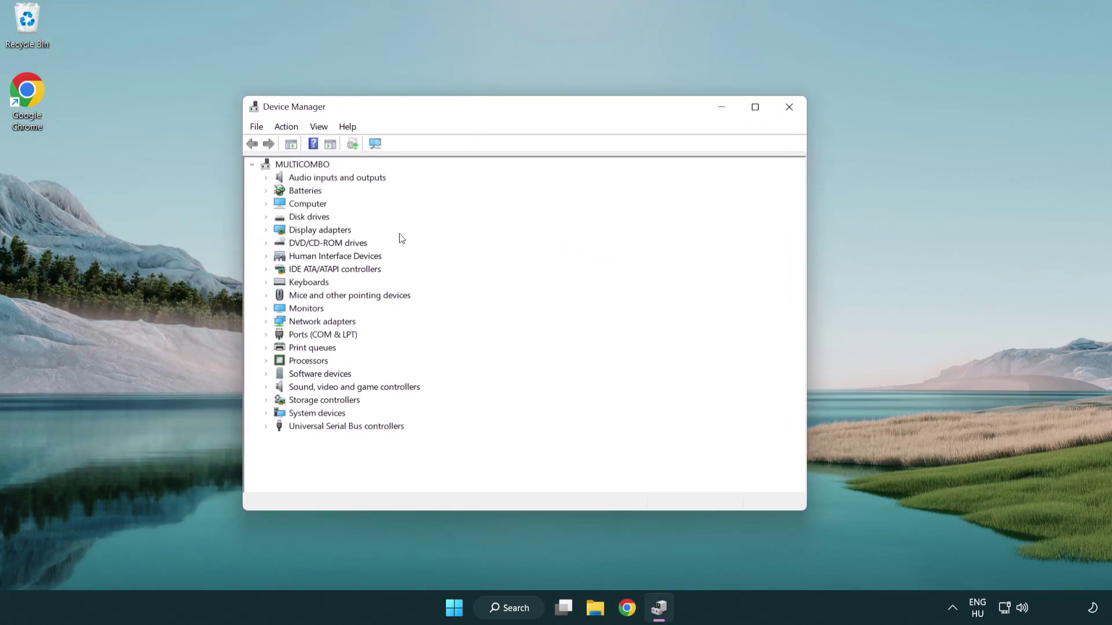
click(319, 230)
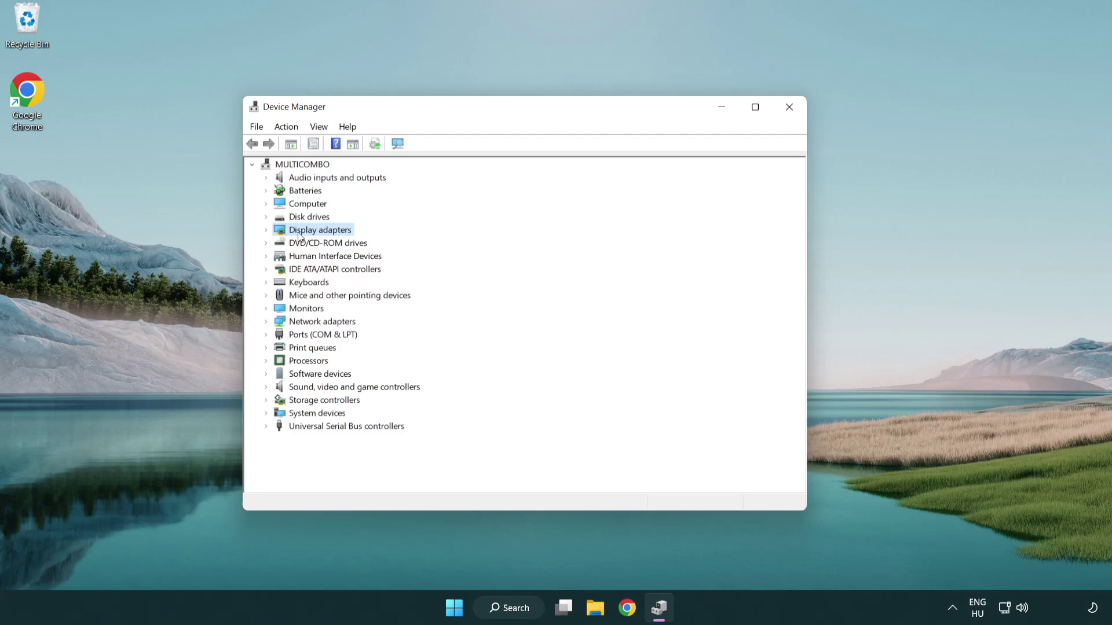
click(267, 230)
click(332, 244)
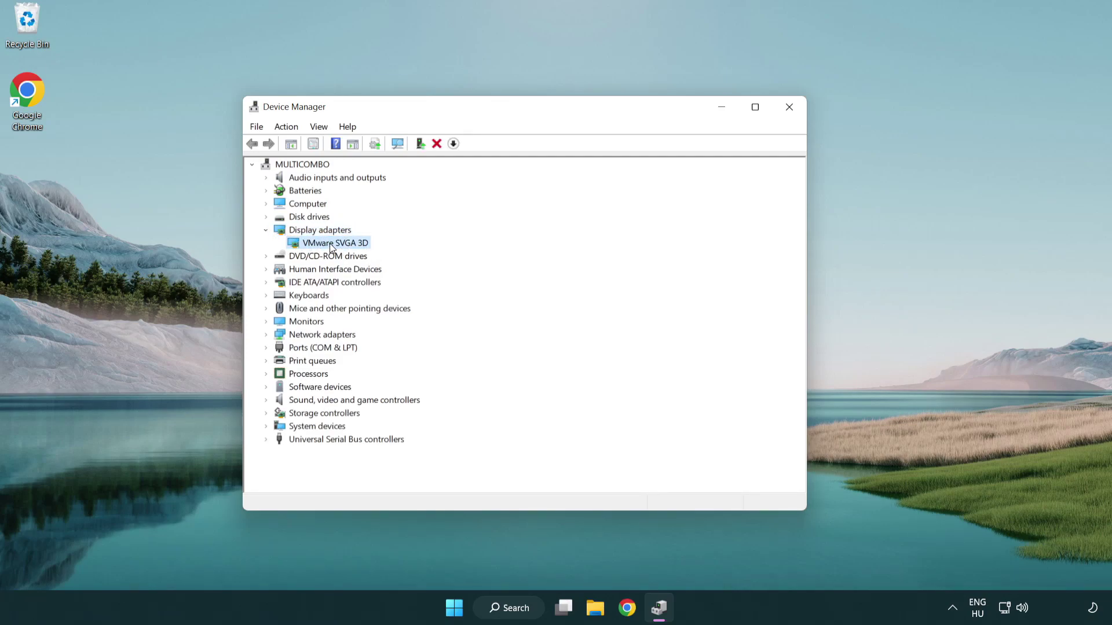
right_click(331, 247)
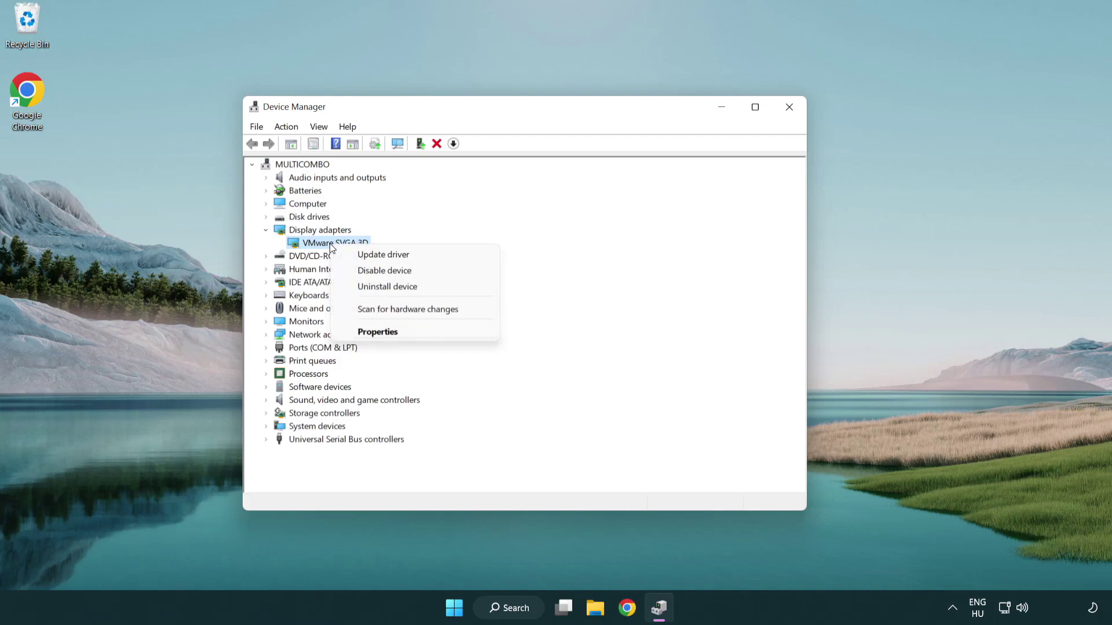
click(439, 257)
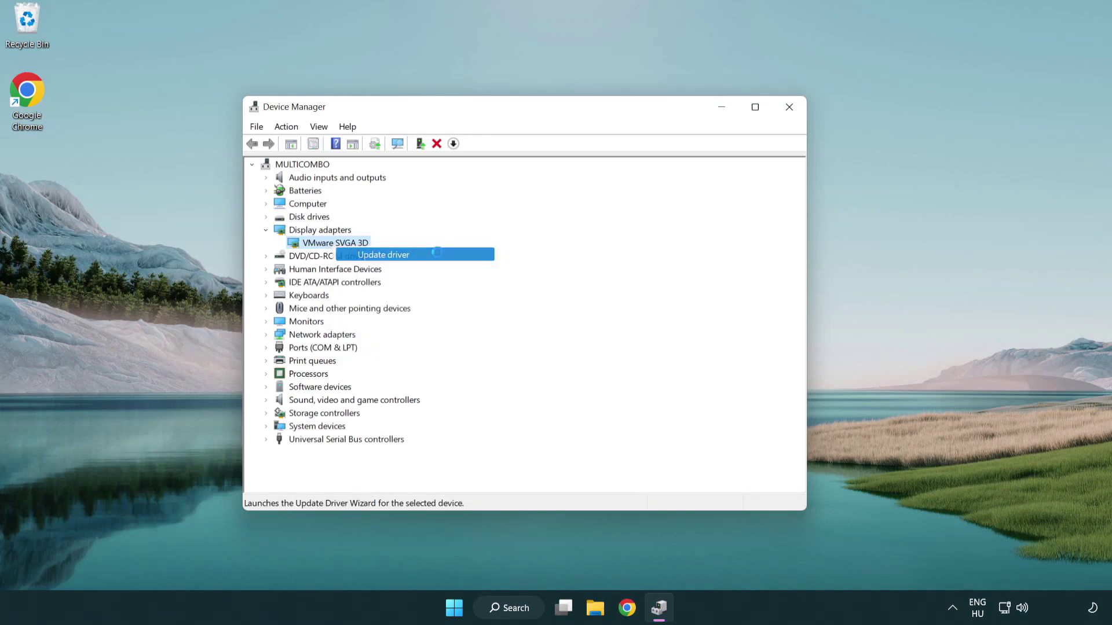
Search automatically for drivers, confirm the best driver is installed, and close Device Manager.
drag(460, 169, 485, 162)
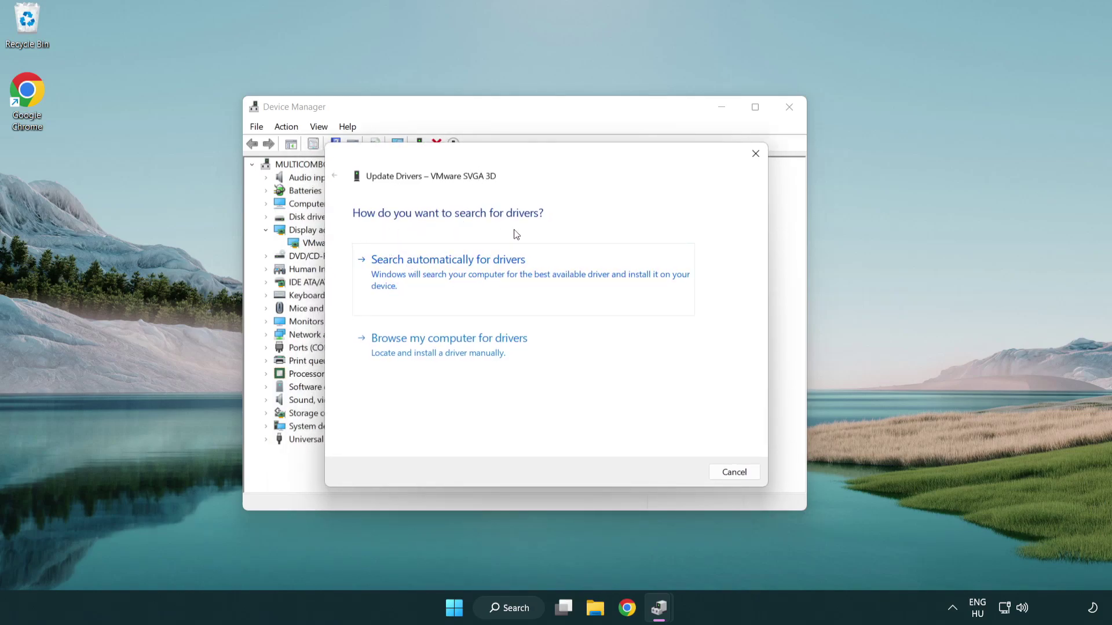
click(488, 269)
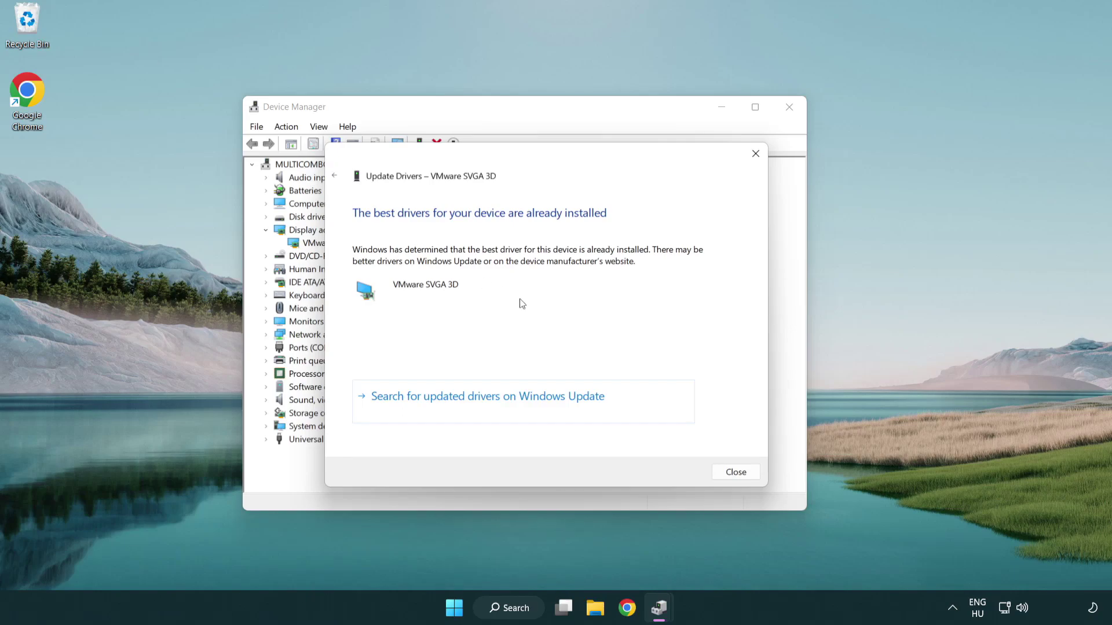
click(738, 475)
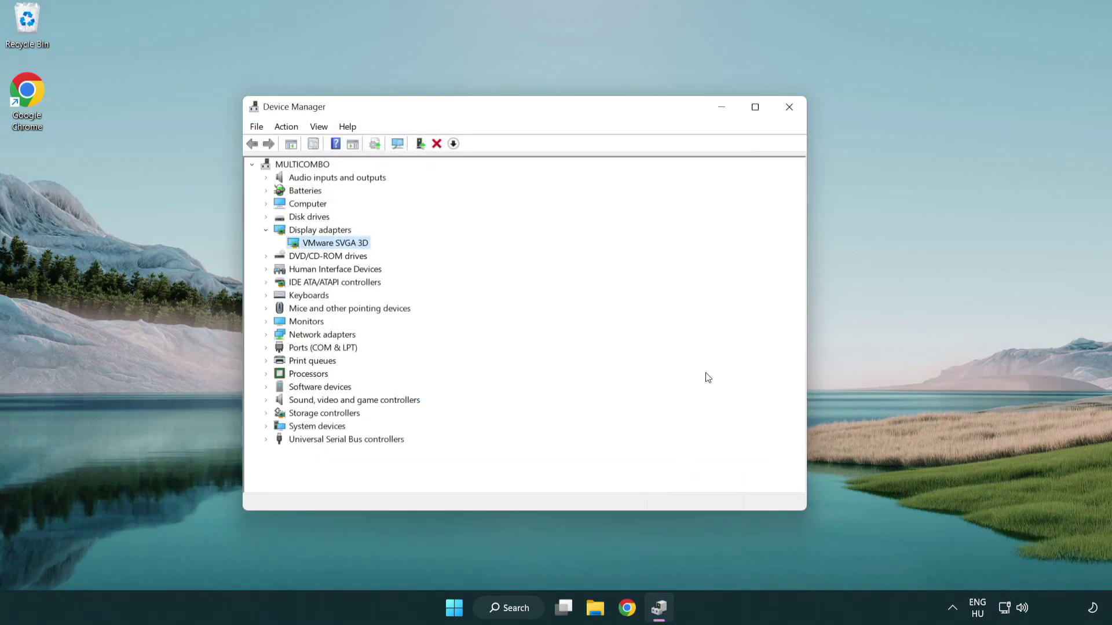
click(789, 108)
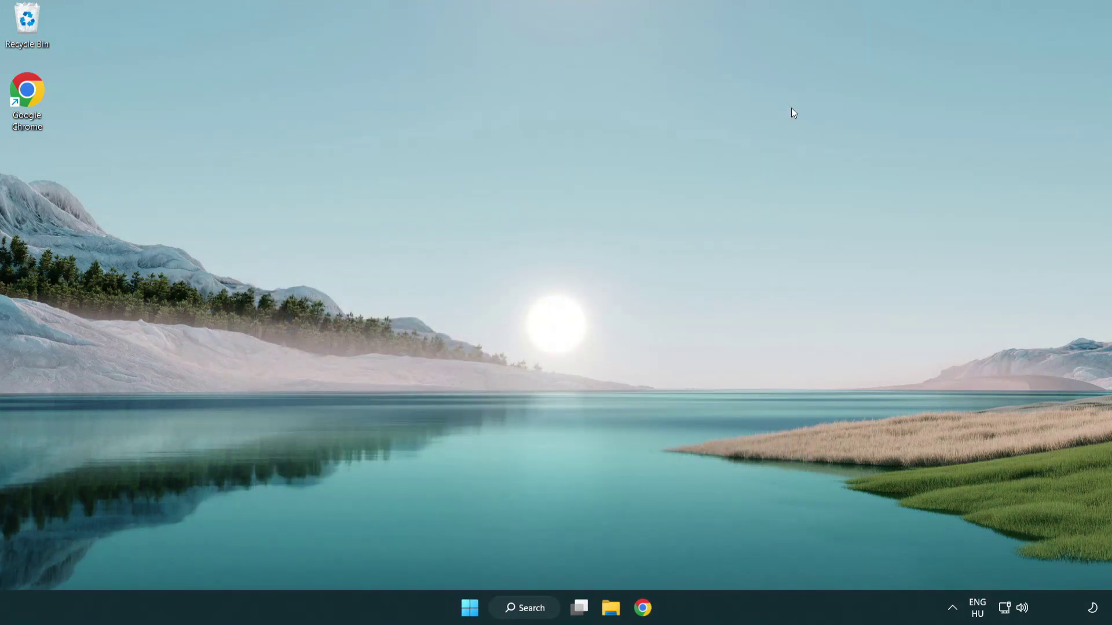
Check Windows Update in Settings, confirm the PC is up to date, and close Settings.
click(531, 607)
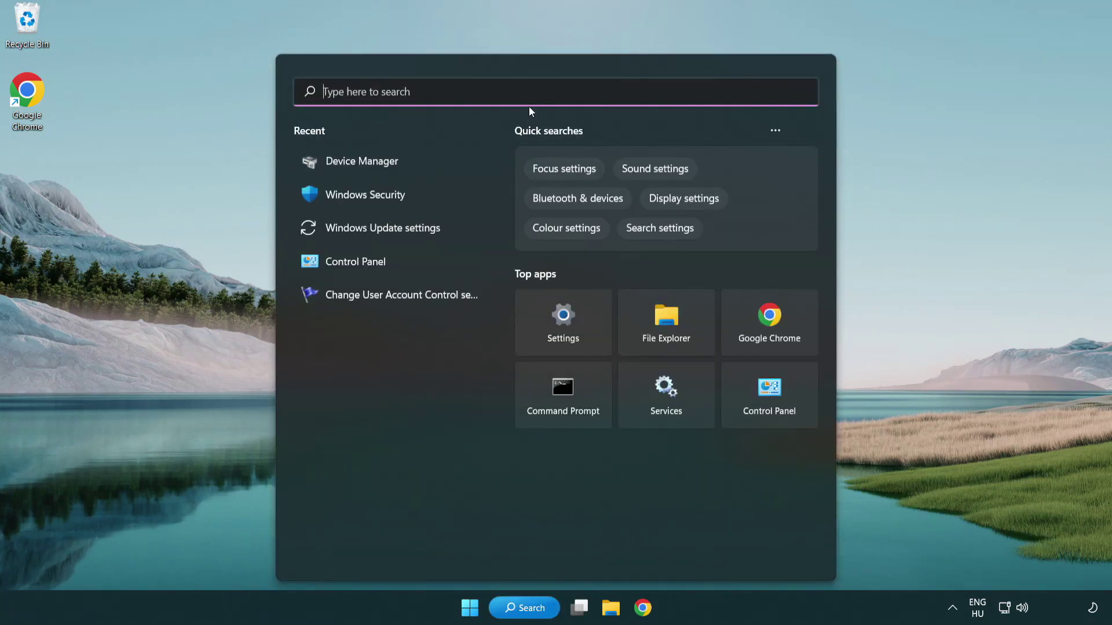
text(update)
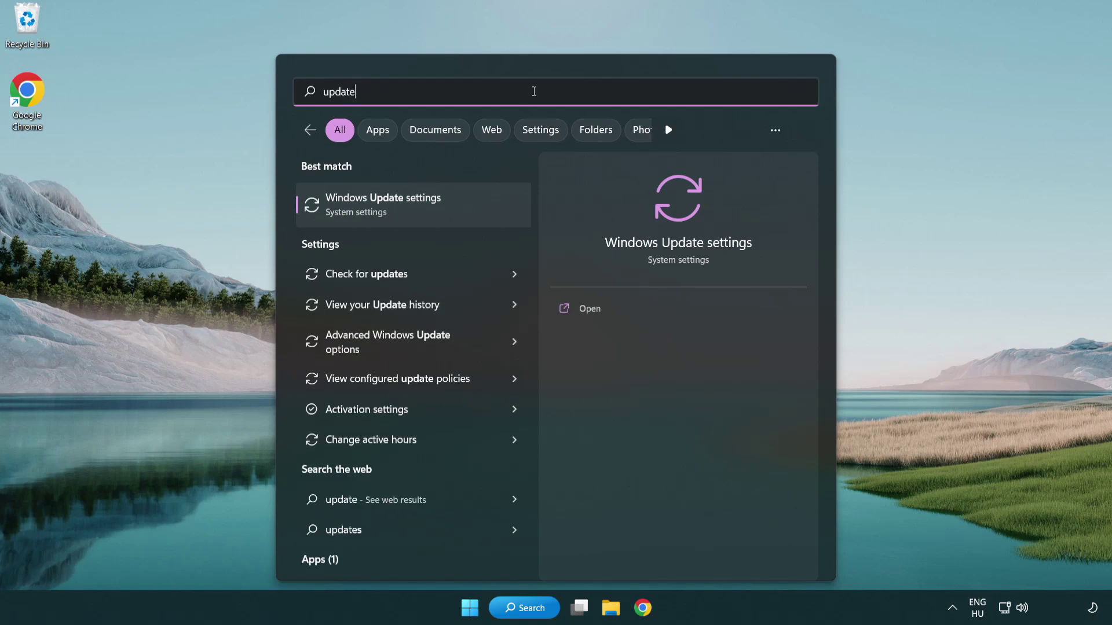
click(432, 208)
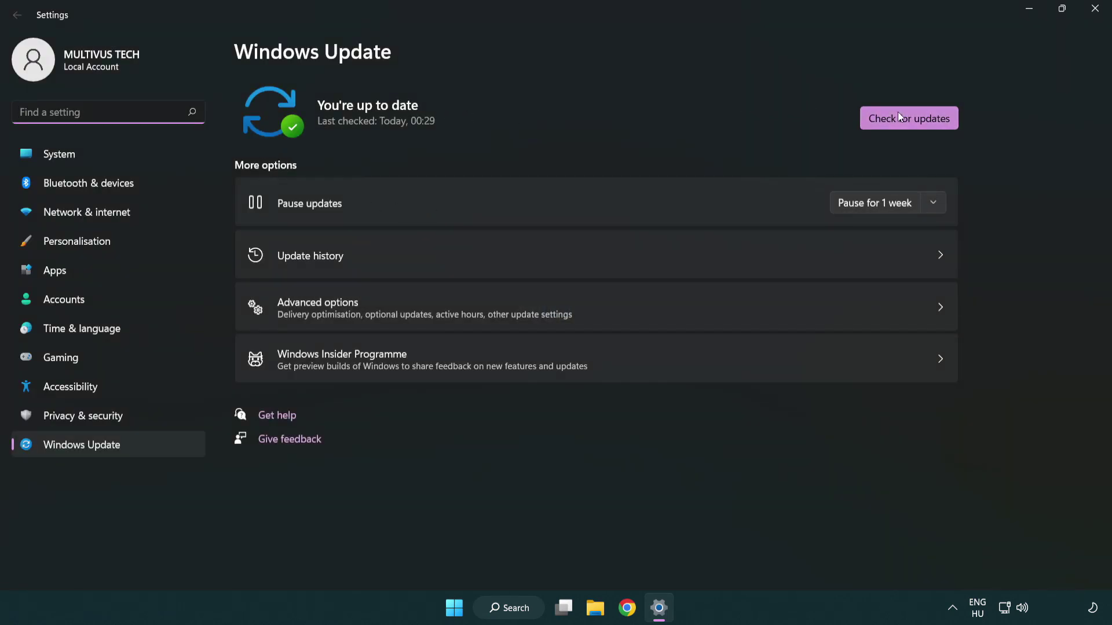
click(927, 125)
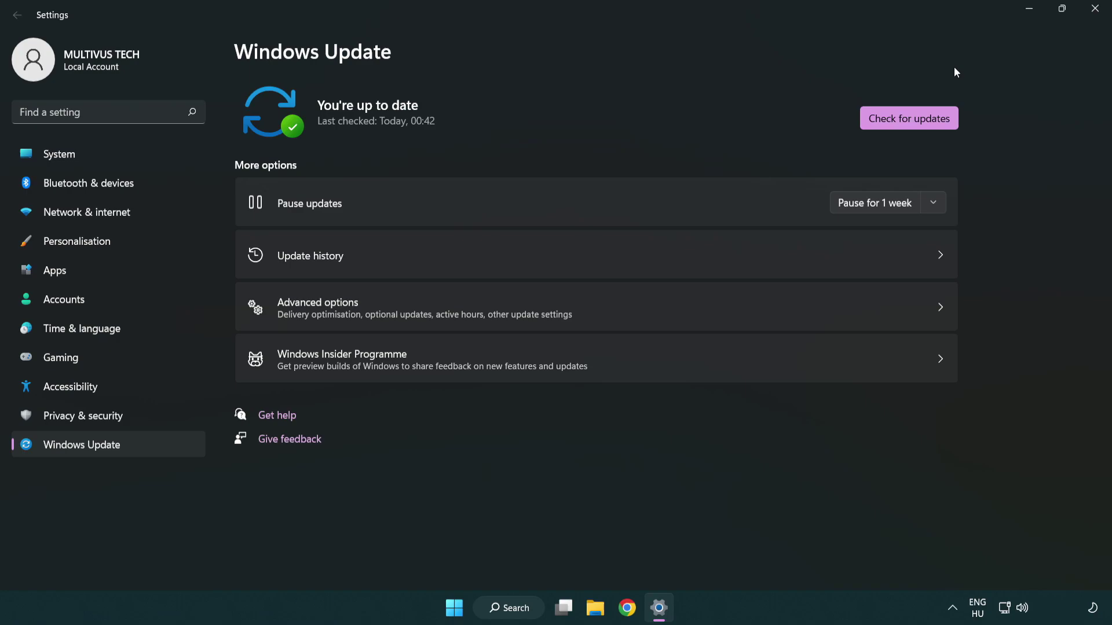
click(1094, 10)
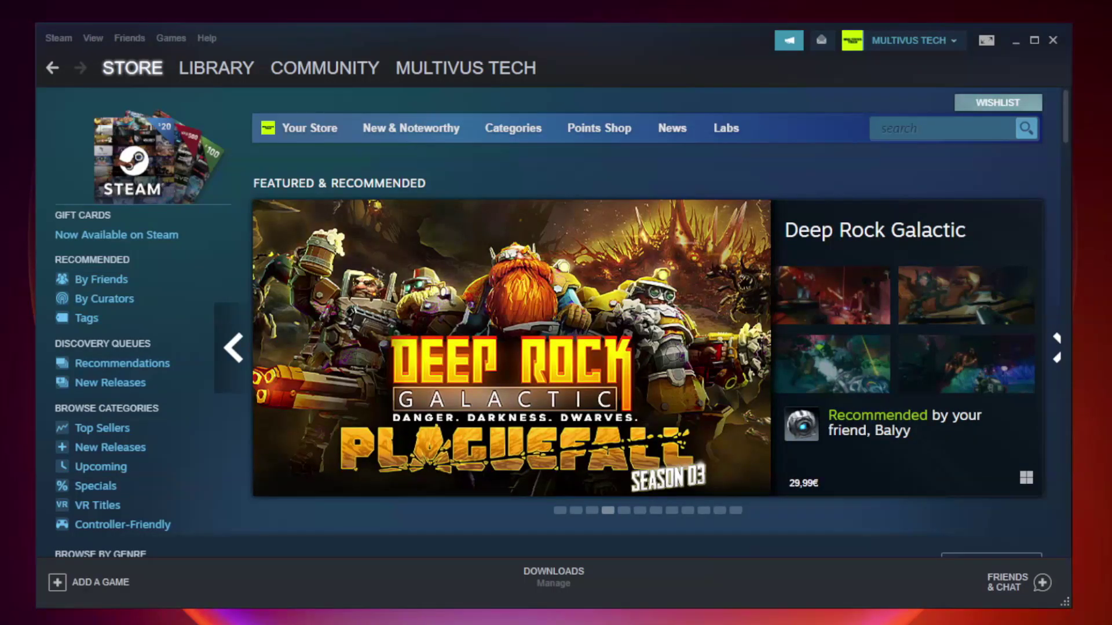
mouse_move(216, 67)
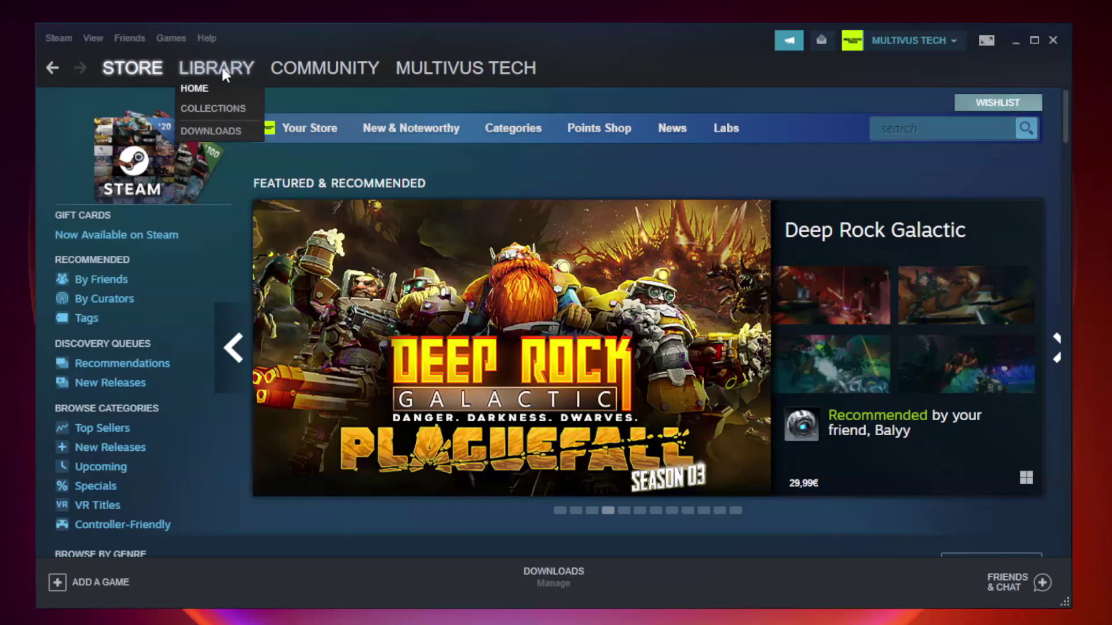
Verify integrity of YOUR NOT WORKING GAME's files from its Local Files properties in the Steam library.
click(224, 74)
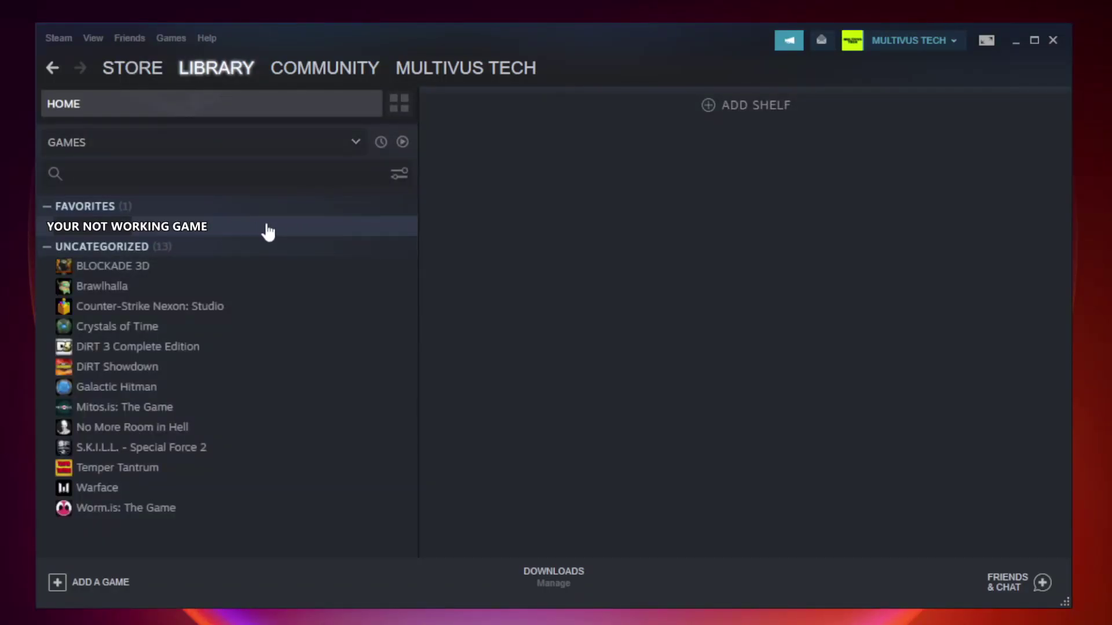
click(242, 231)
right_click(241, 231)
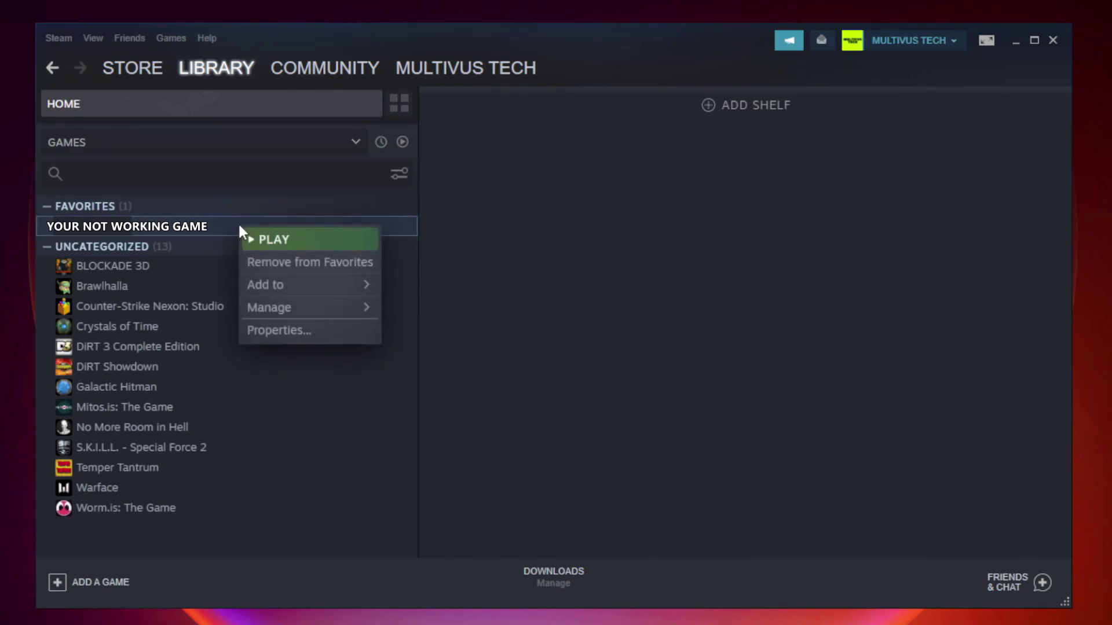
click(307, 333)
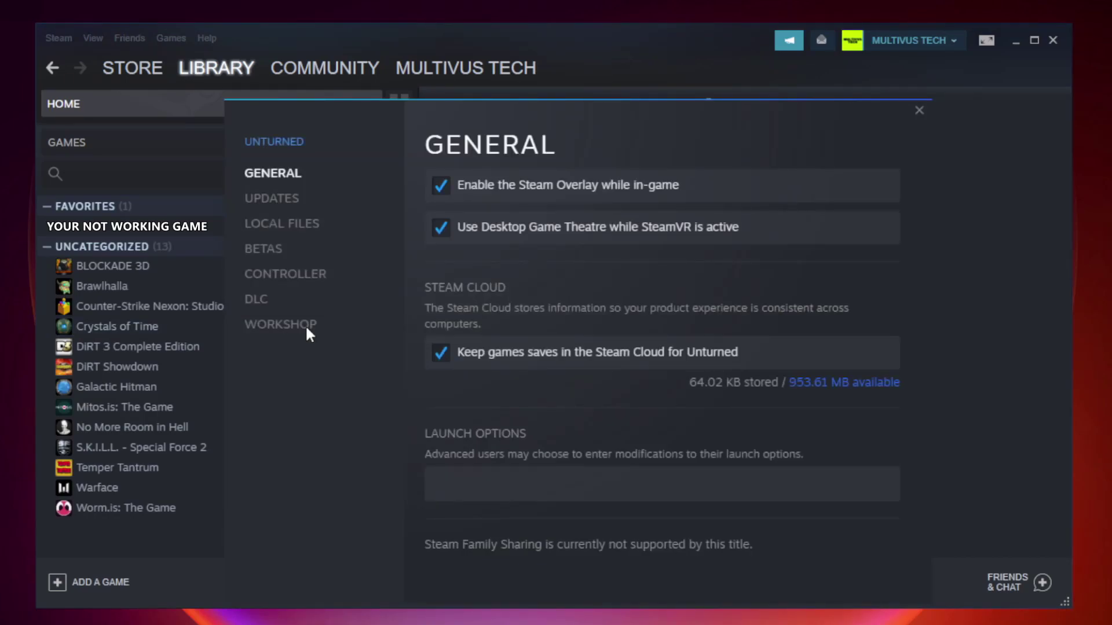
click(295, 227)
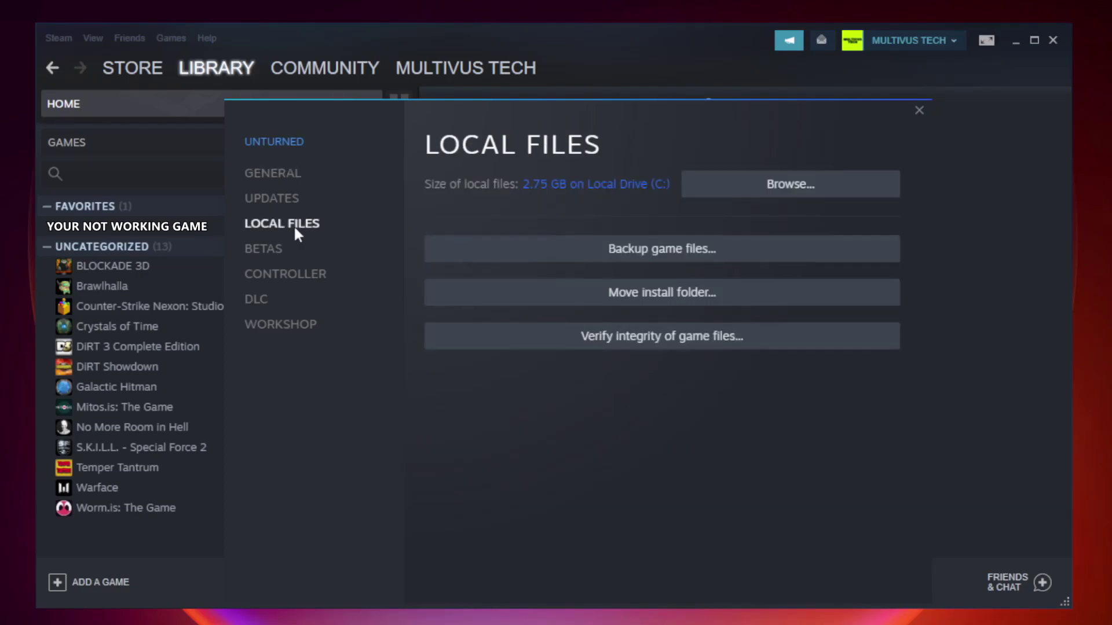
click(673, 343)
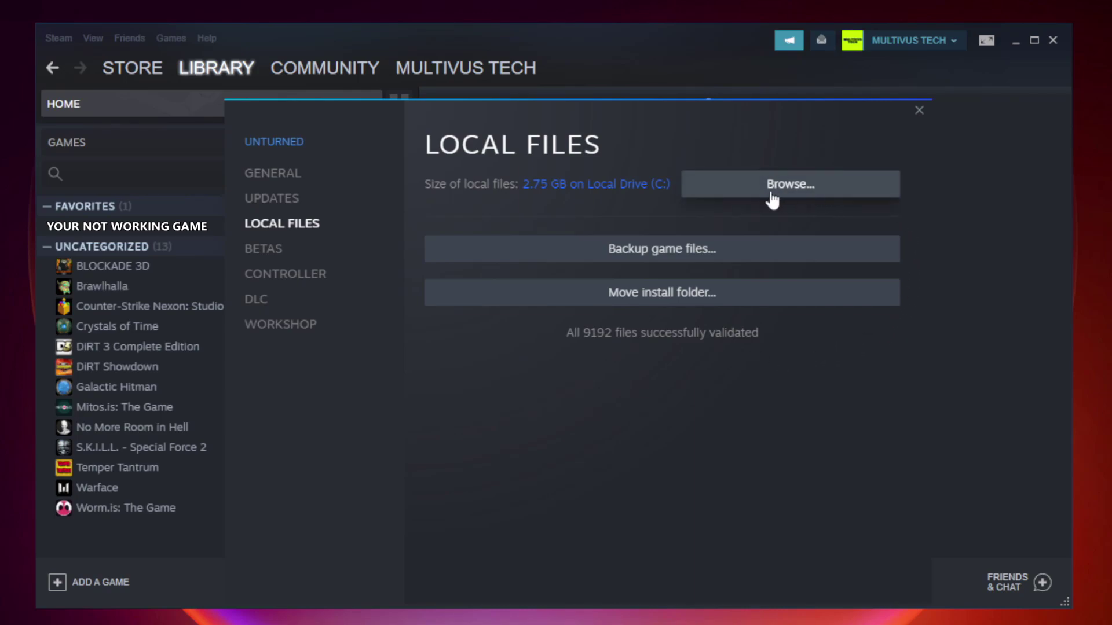
Bring up the Compatibility settings of the YOUR NOT WORKING GAME shortcut in its install folder.
click(796, 191)
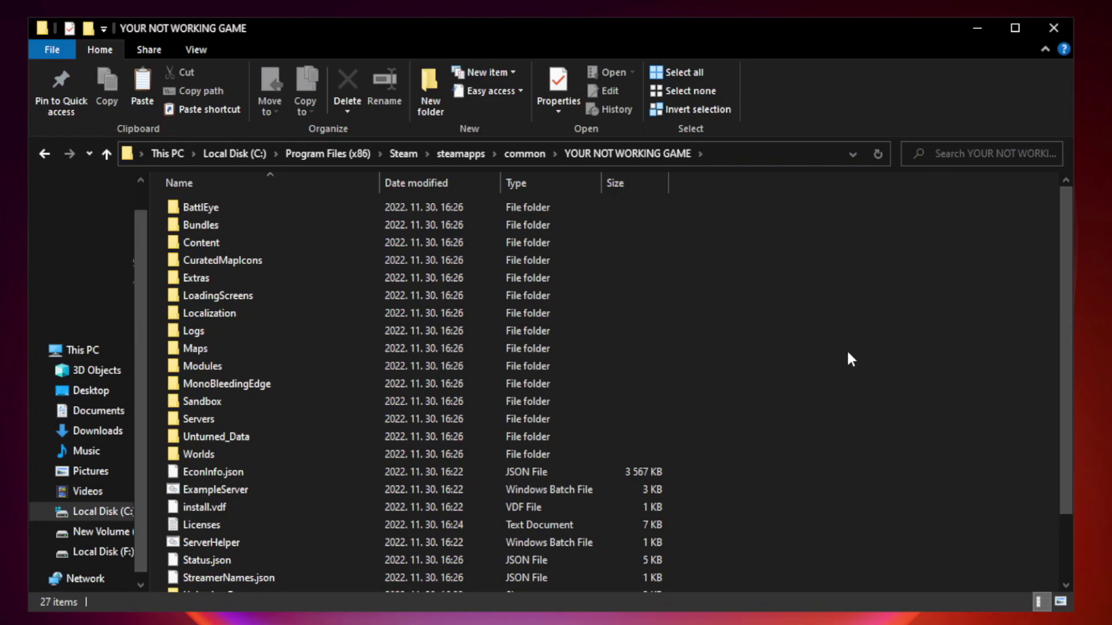
drag(1067, 304, 1067, 399)
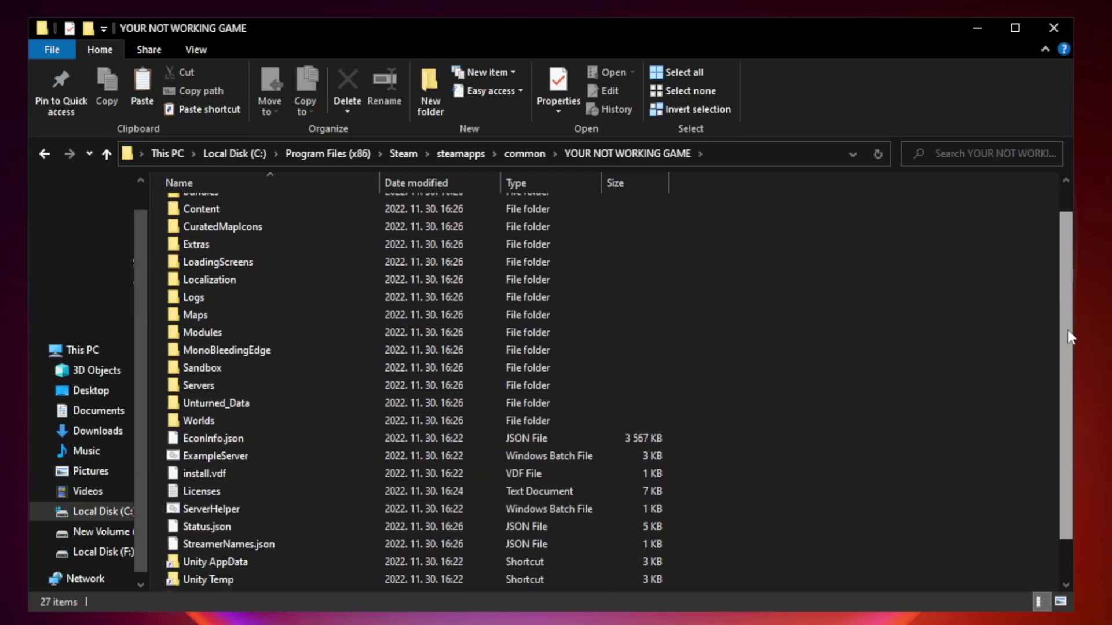
click(426, 583)
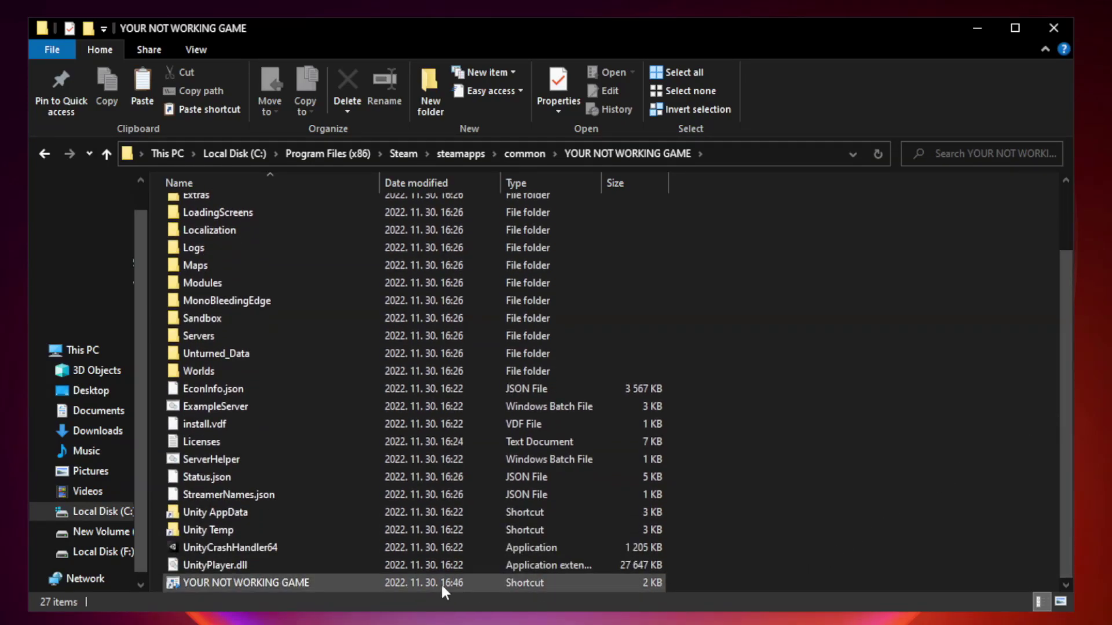
right_click(376, 588)
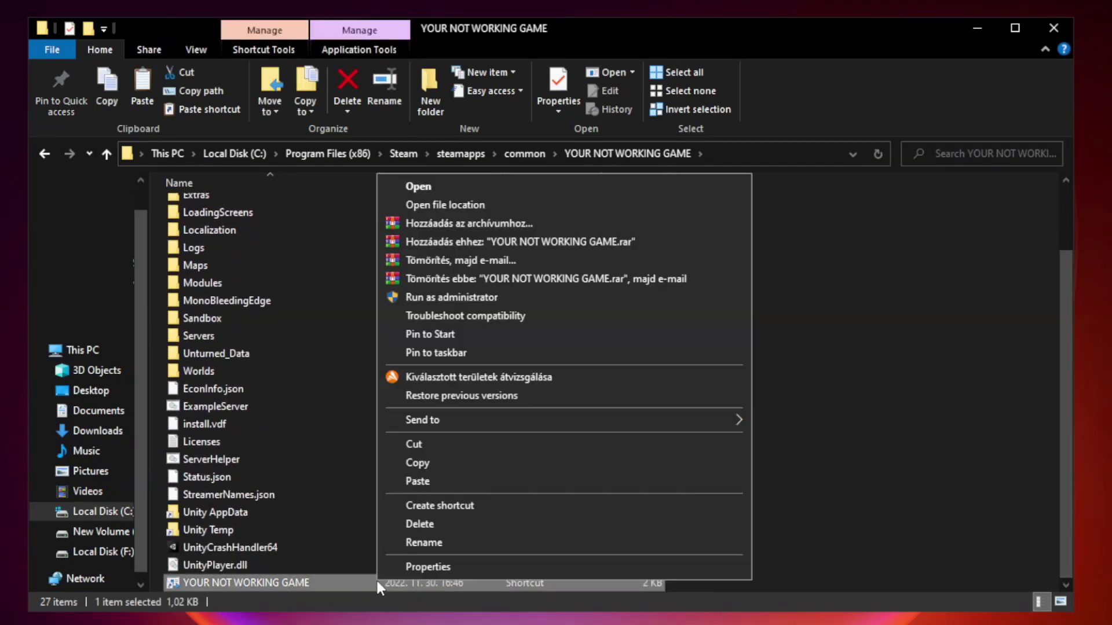
click(561, 569)
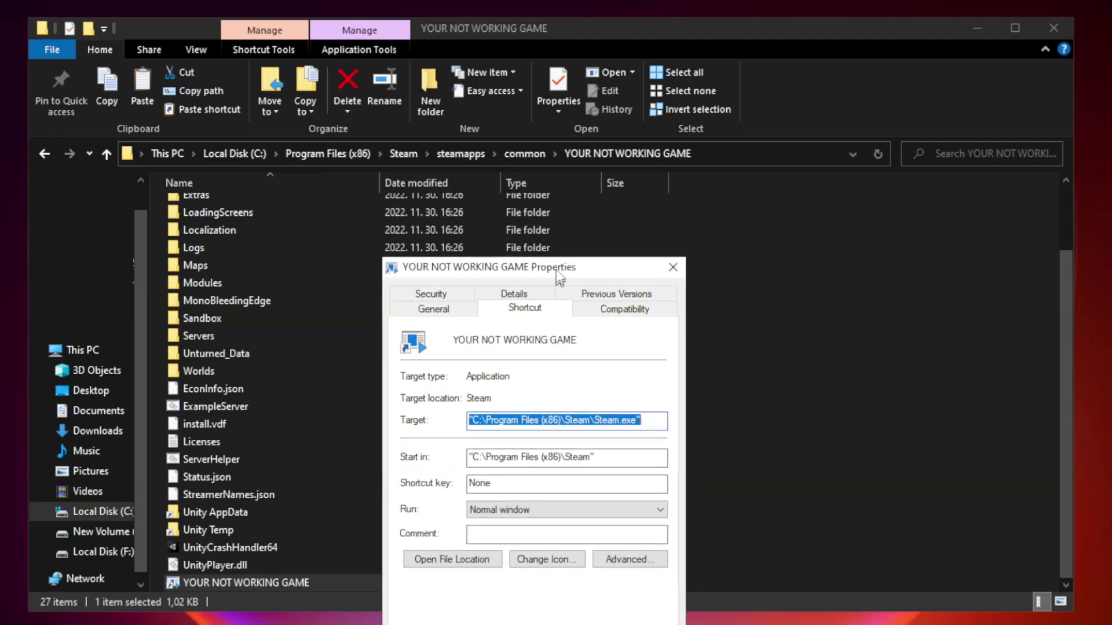
drag(556, 301, 551, 126)
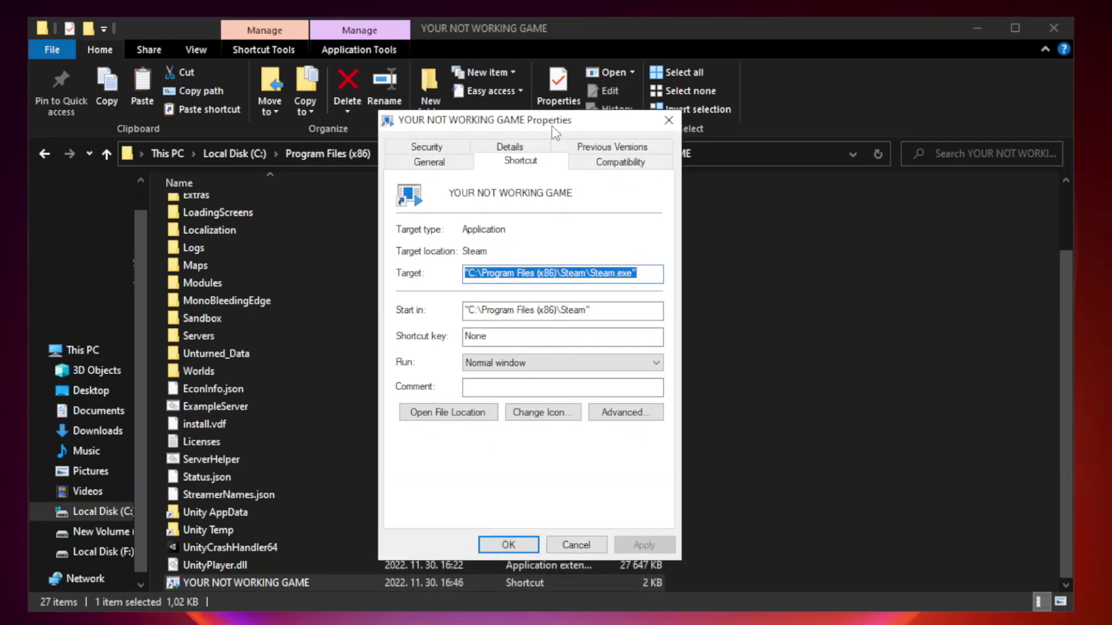
click(617, 163)
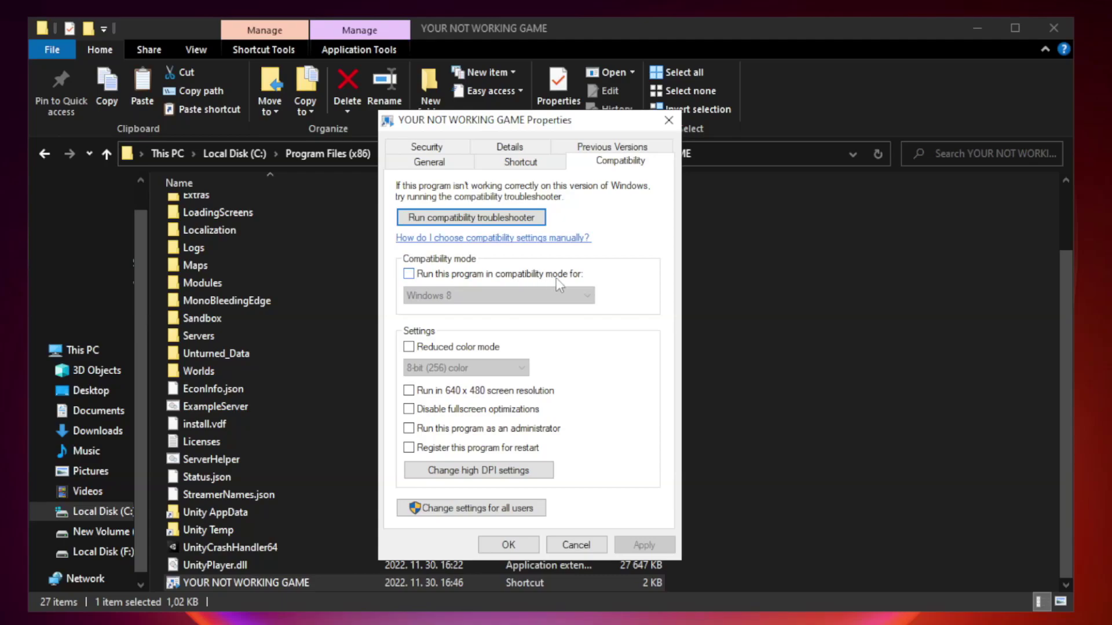
Enable Windows 8 compatibility mode, disable fullscreen optimizations, and apply the settings.
click(443, 274)
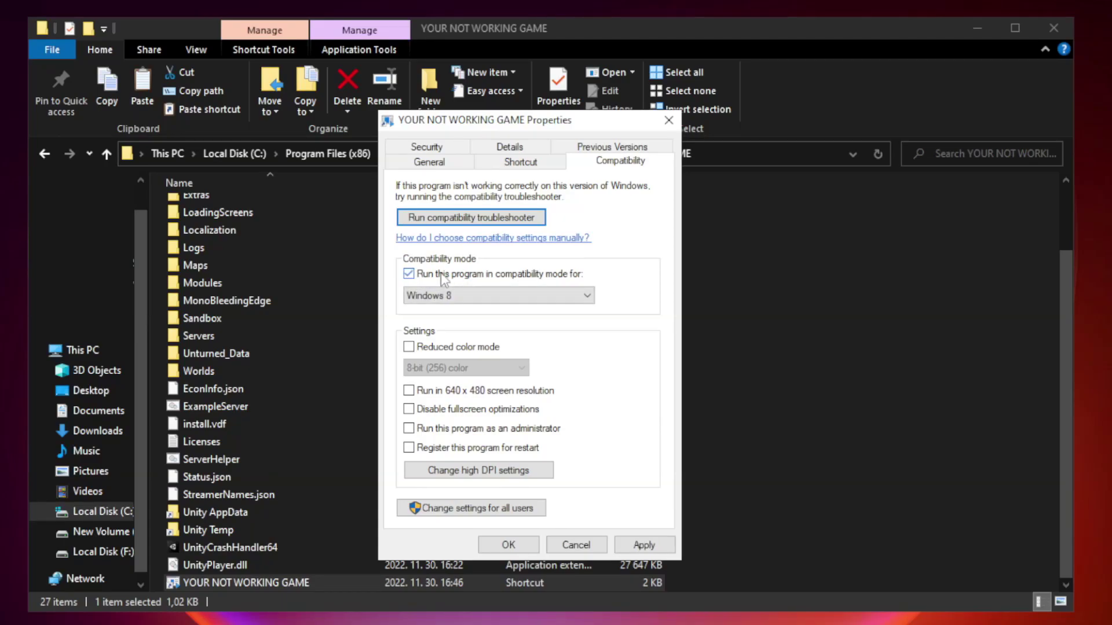
click(500, 296)
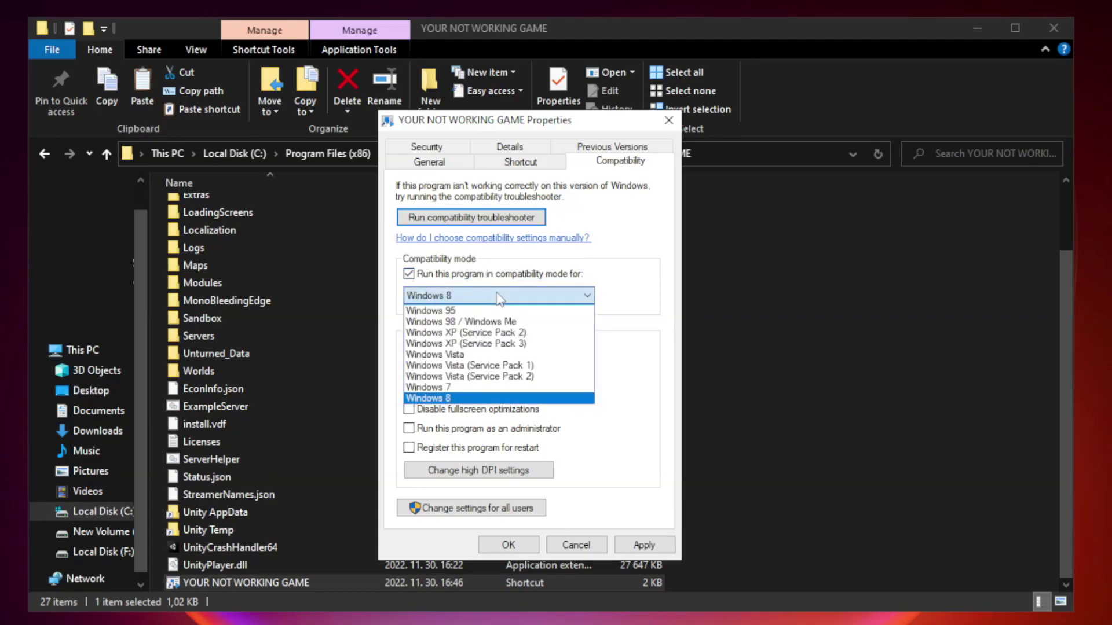
click(472, 399)
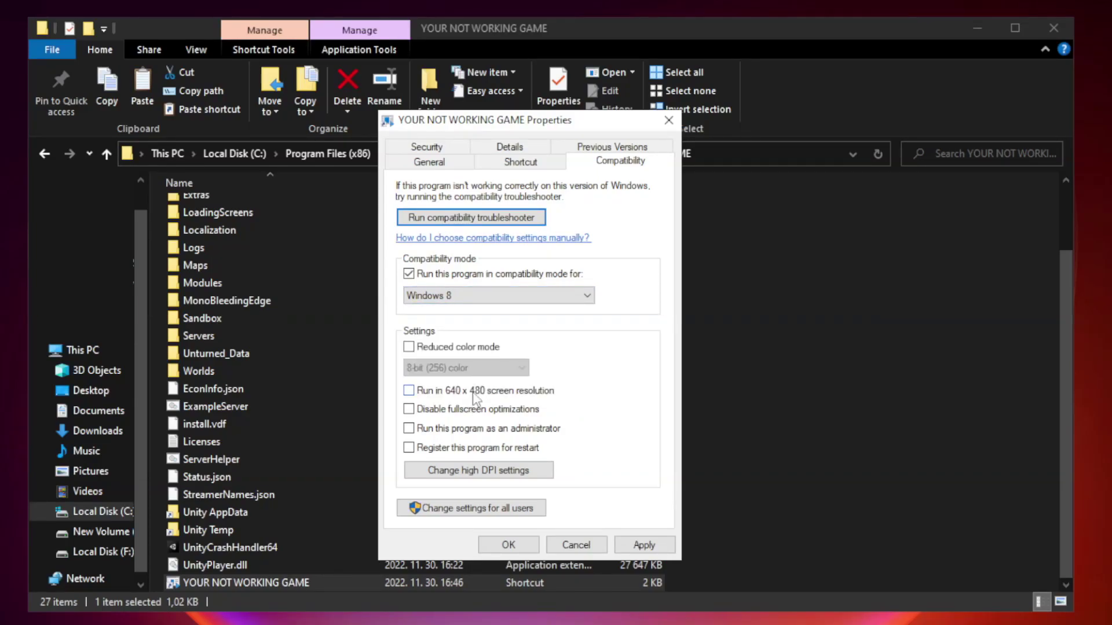
click(437, 414)
click(644, 544)
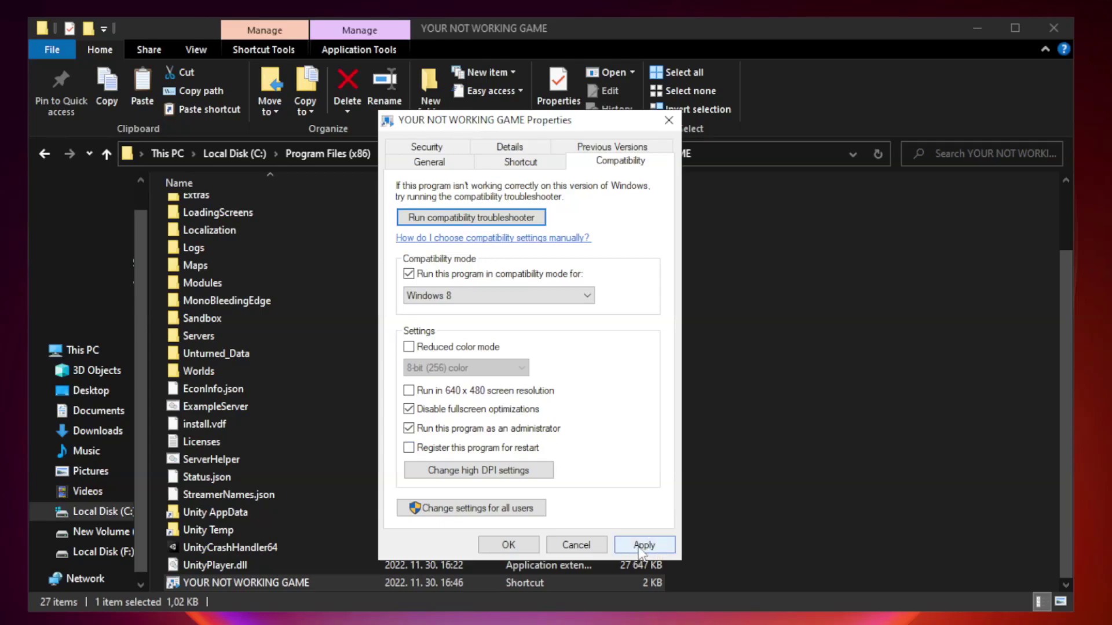
click(508, 546)
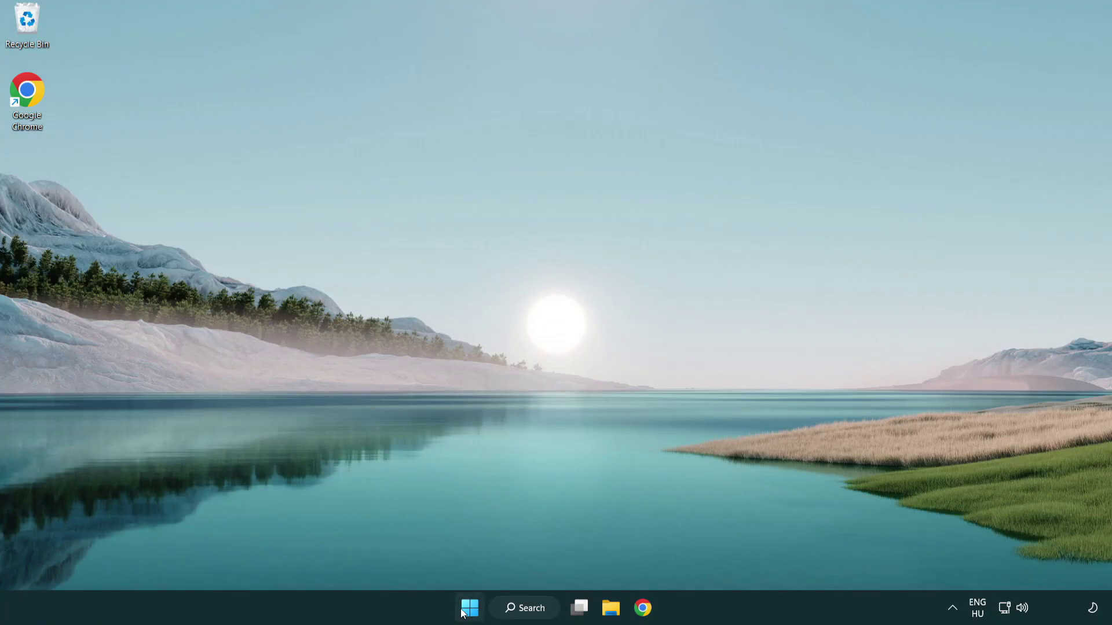
Bring up the Win+X system tools menu from the Start button.
right_click(469, 608)
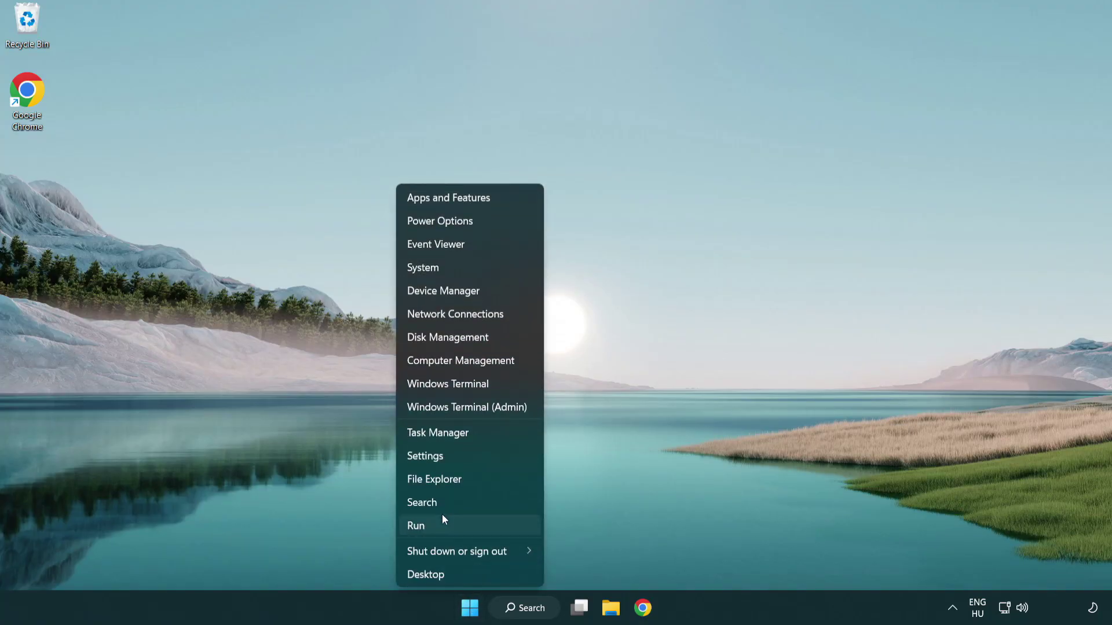
Disable the Terminal and Phone Link entries in Task Manager's Startup apps.
click(490, 433)
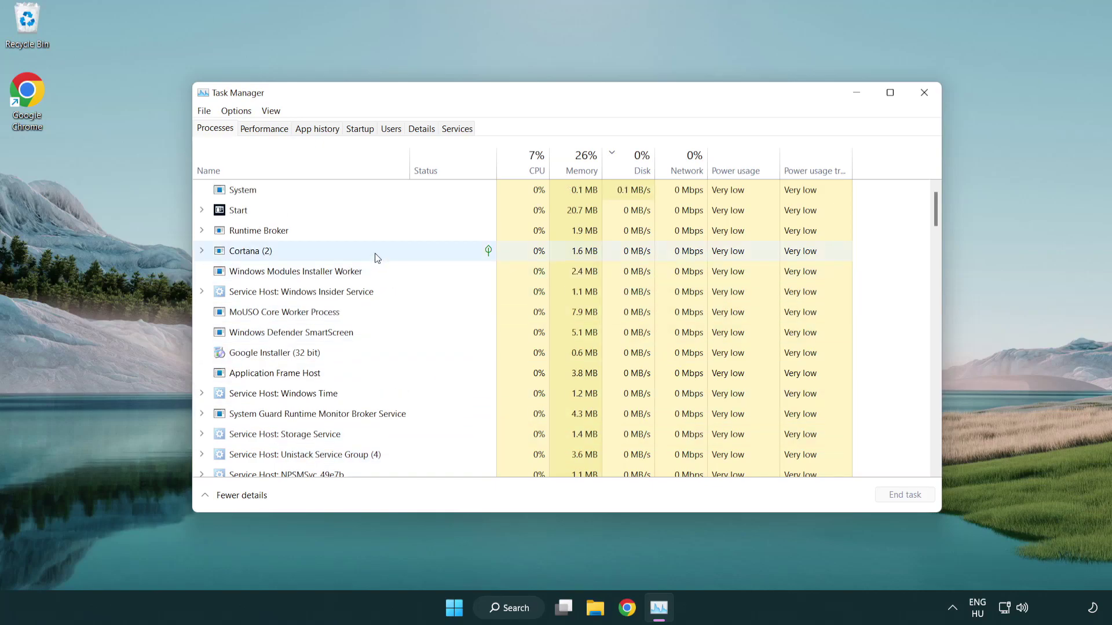
click(362, 130)
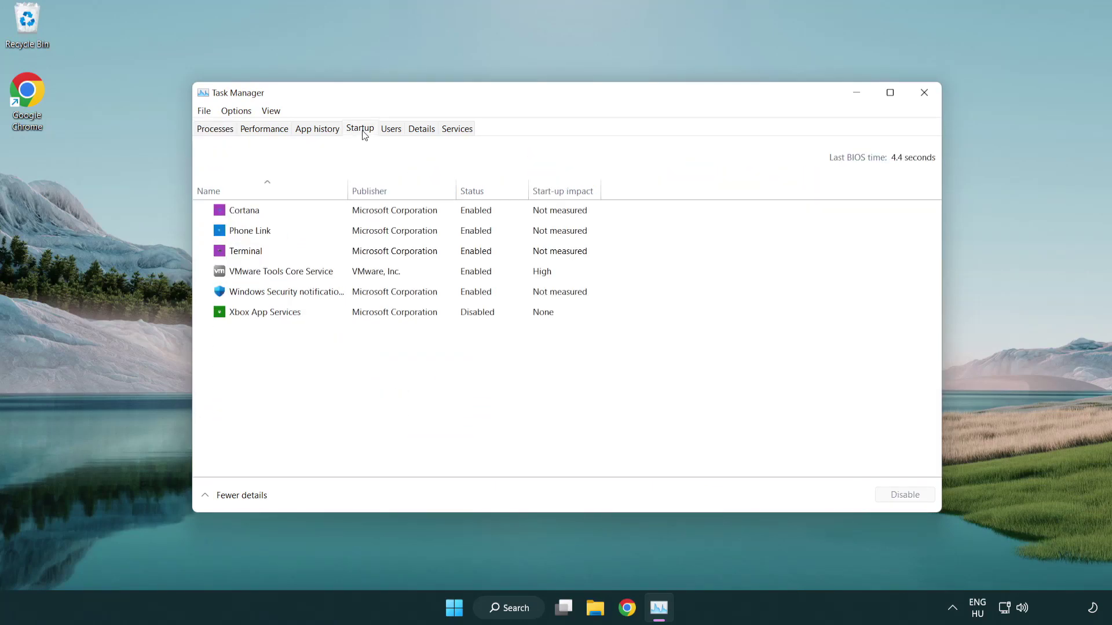
click(364, 253)
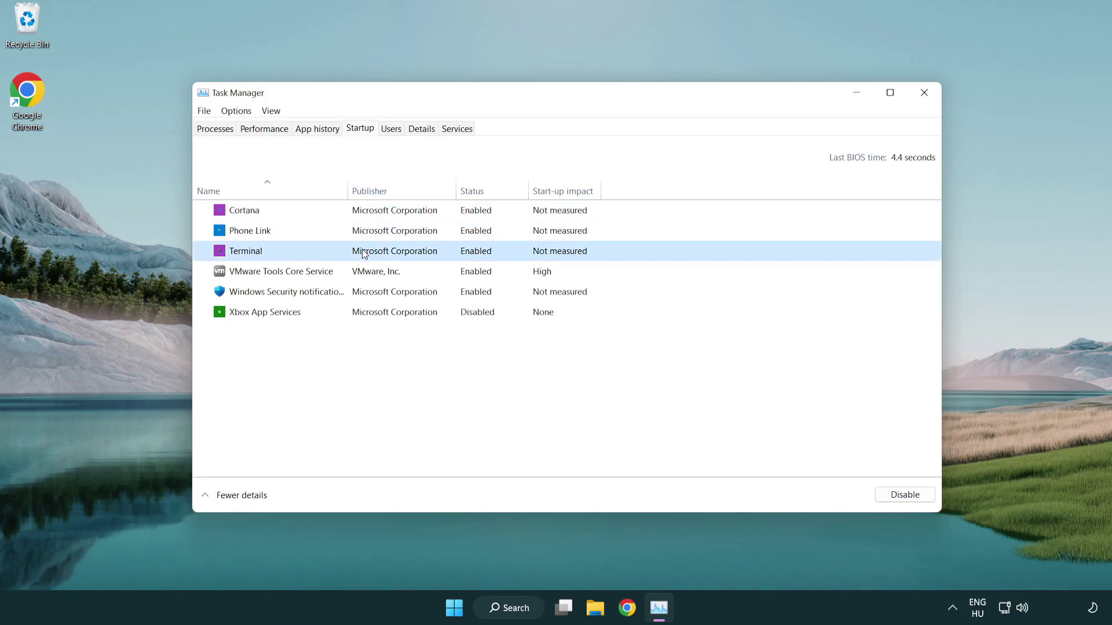
click(904, 495)
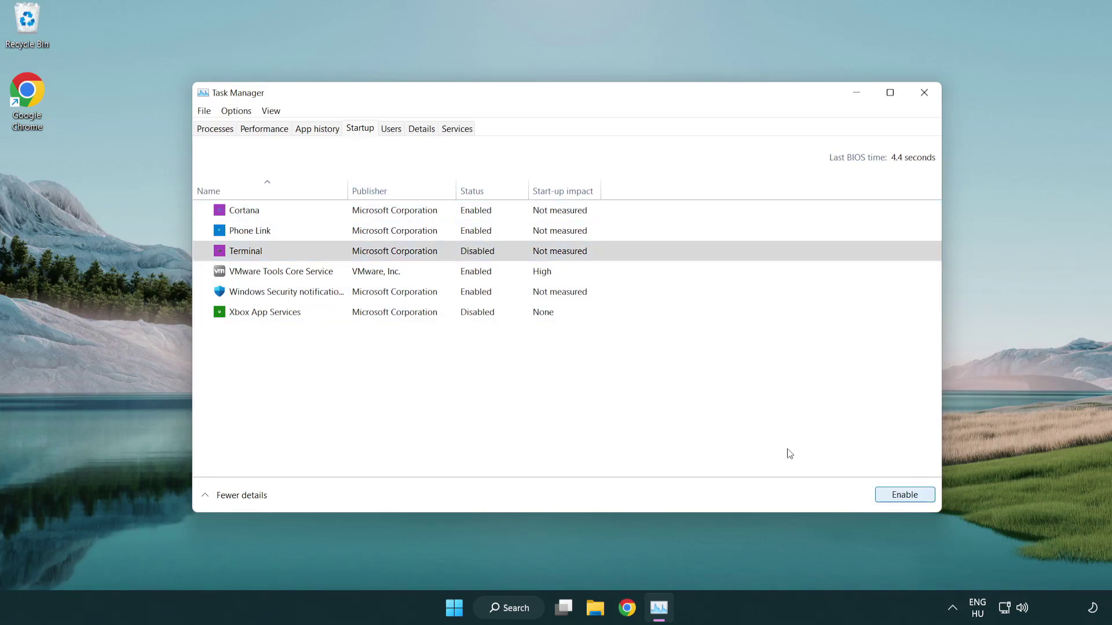
click(467, 232)
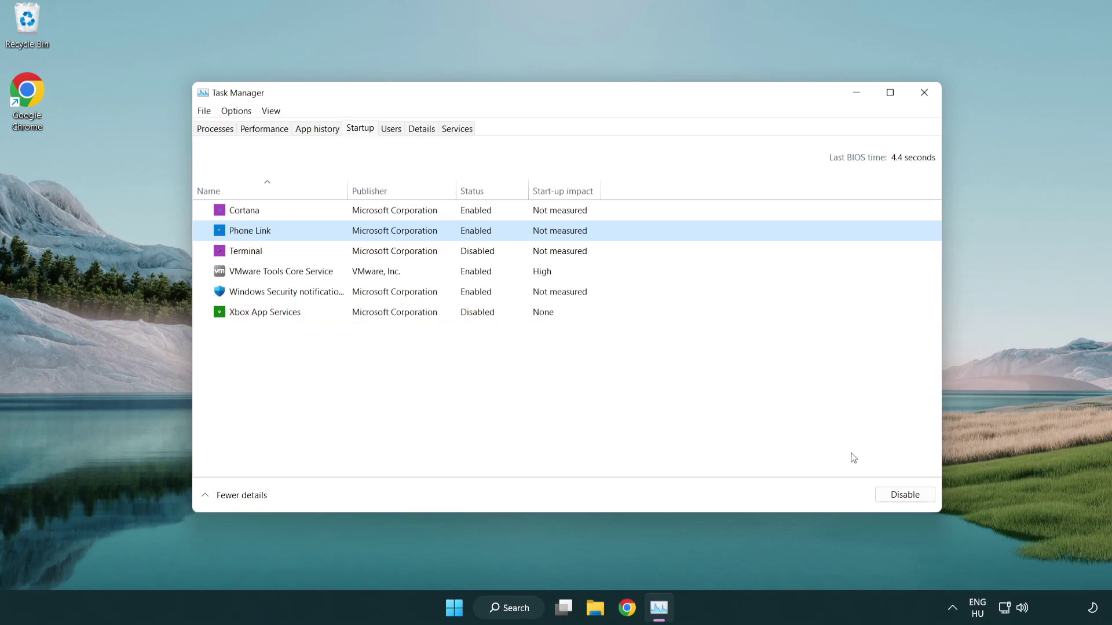
click(904, 494)
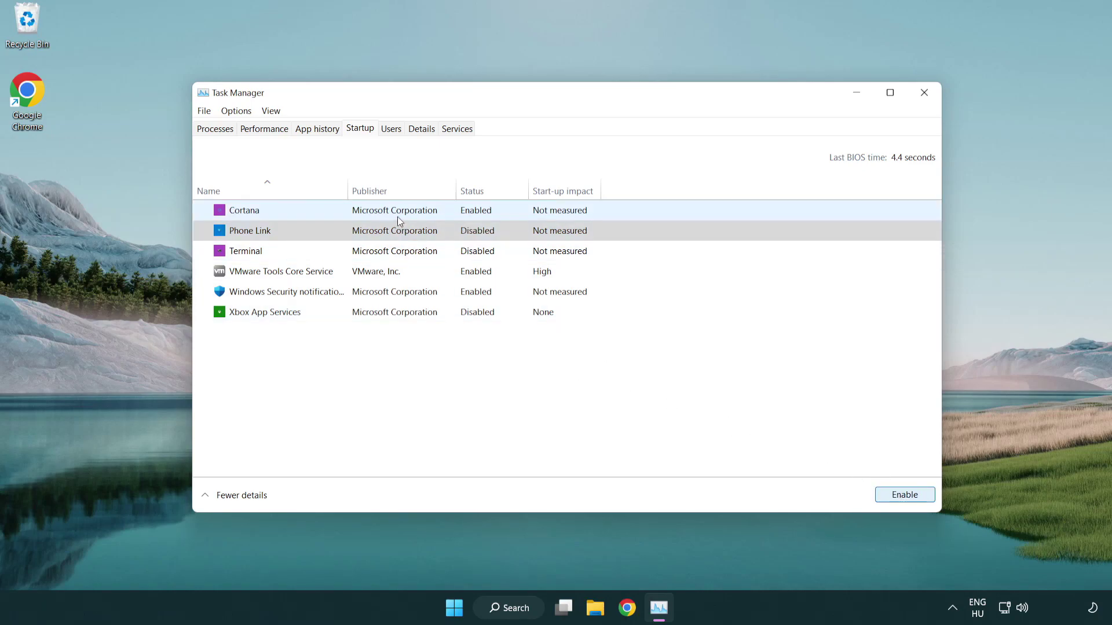
Disable Cortana and Windows Security notifications at startup, then close Task Manager.
click(397, 217)
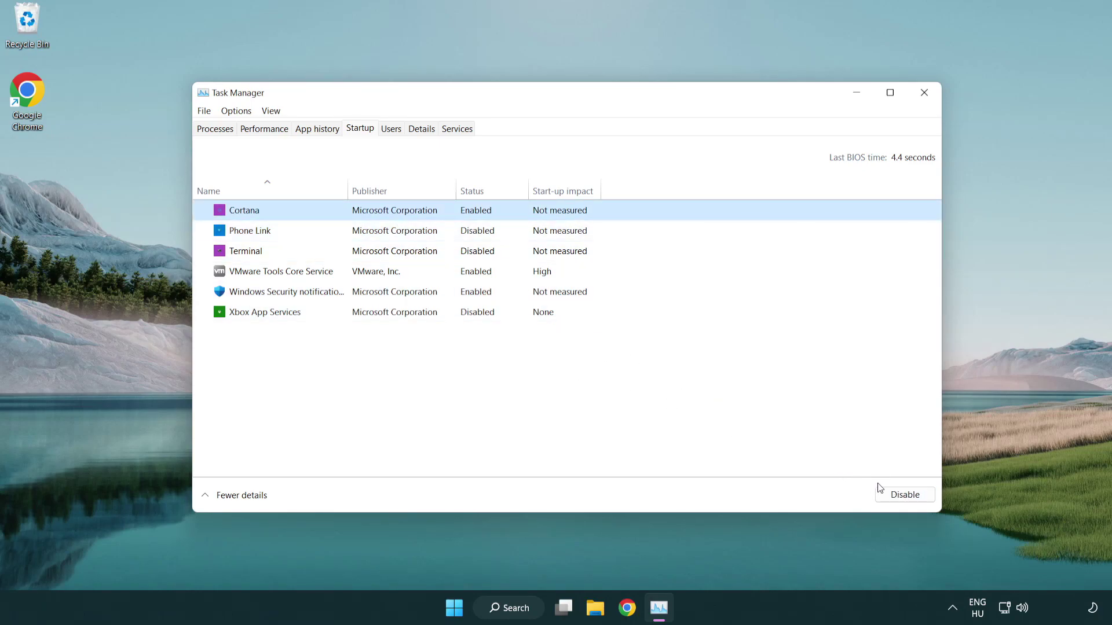
click(905, 495)
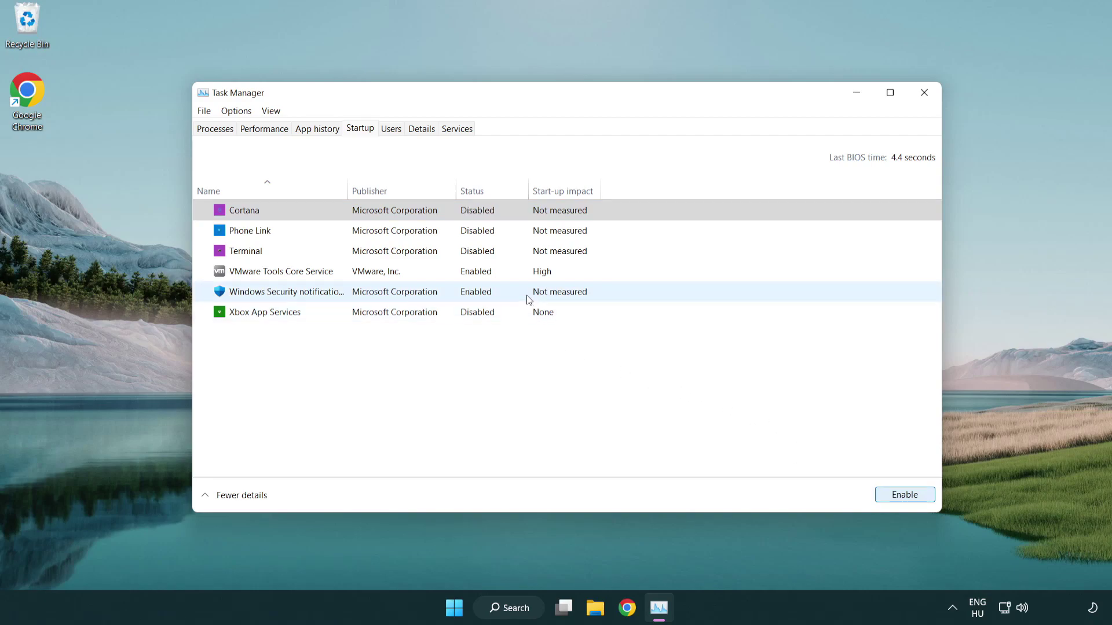
click(527, 299)
click(904, 494)
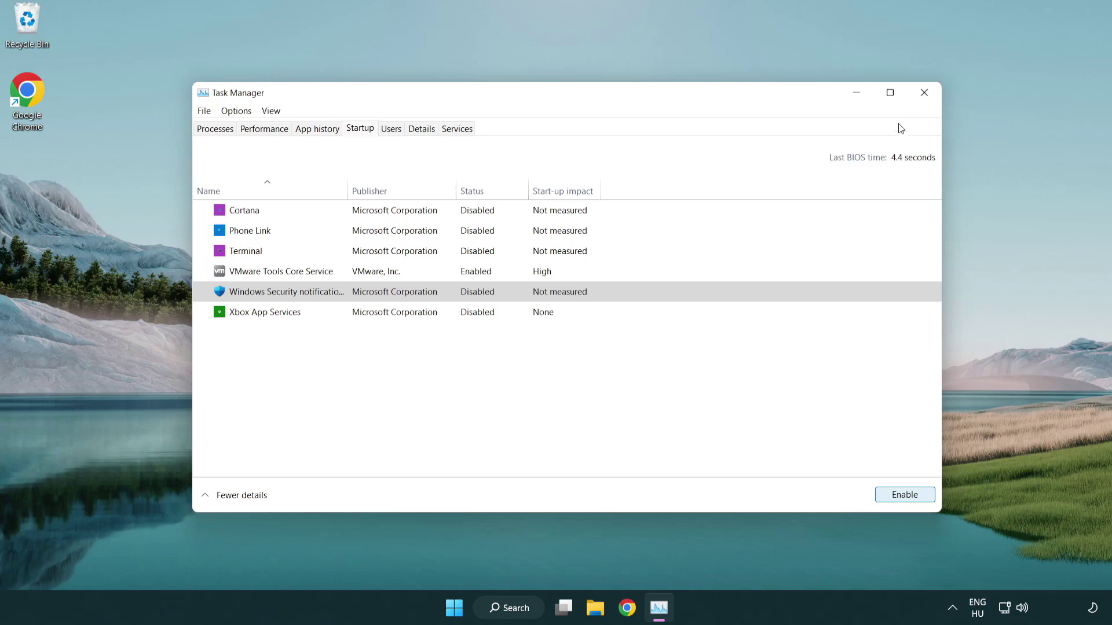
click(924, 93)
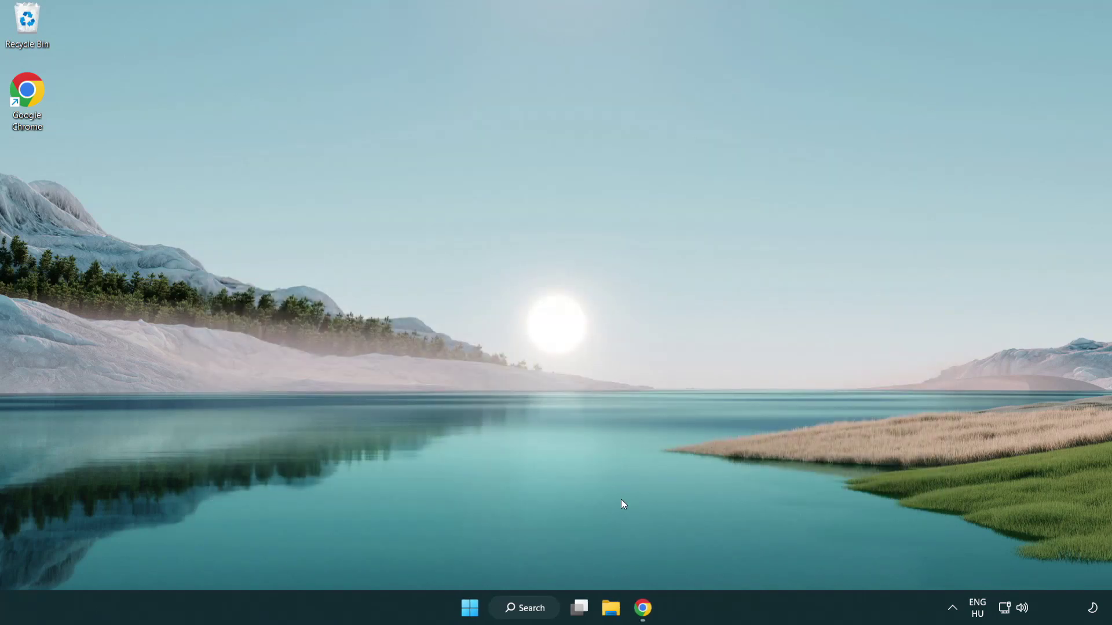
Download the DirectX End-User Runtime Web Installer in Chrome and launch dxwebsetup.exe.
click(644, 607)
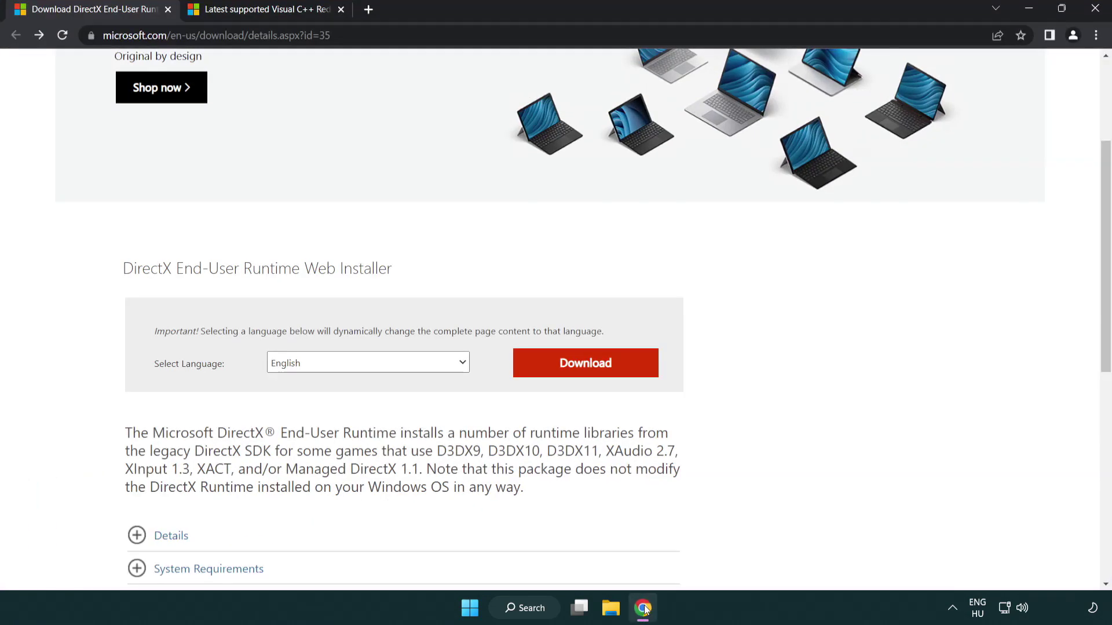
scroll(475, 512, up, 3)
click(397, 35)
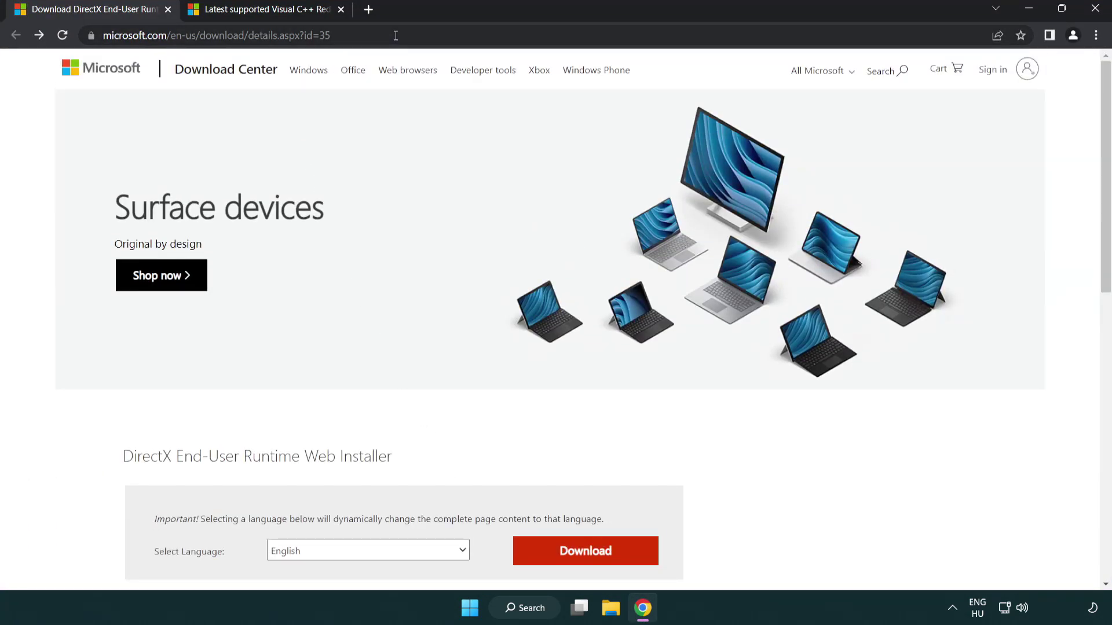
click(1063, 252)
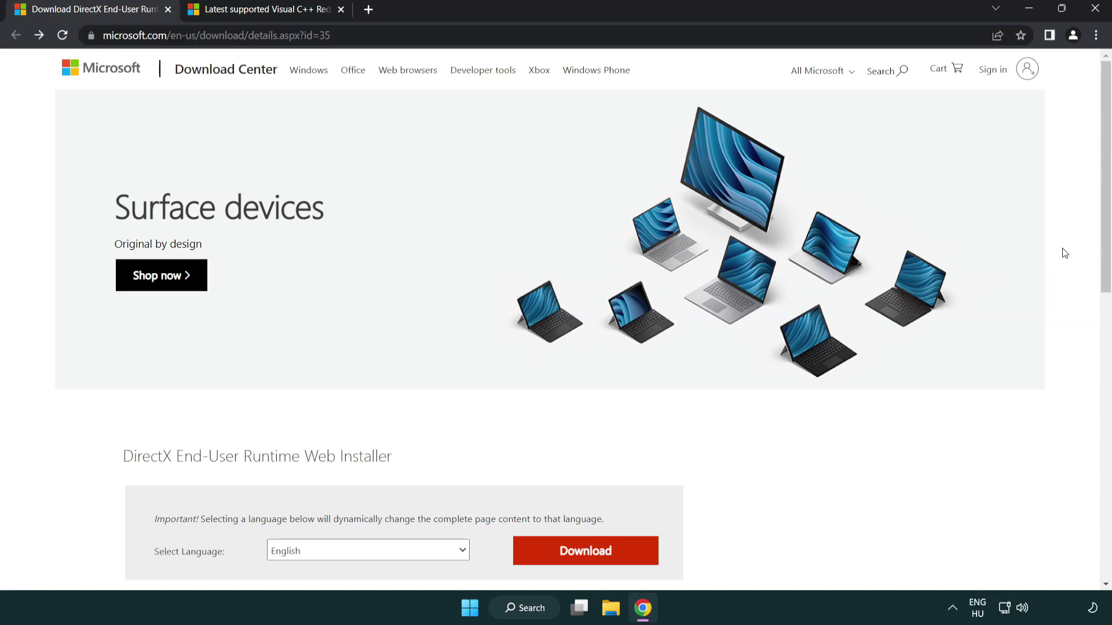
drag(1105, 254, 1105, 323)
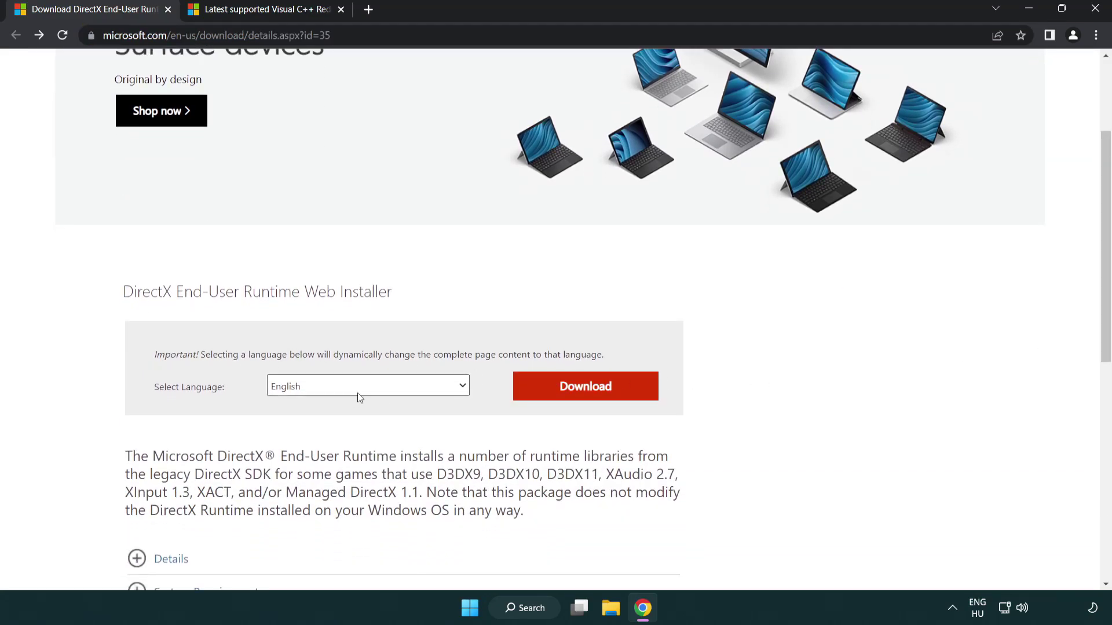
click(585, 387)
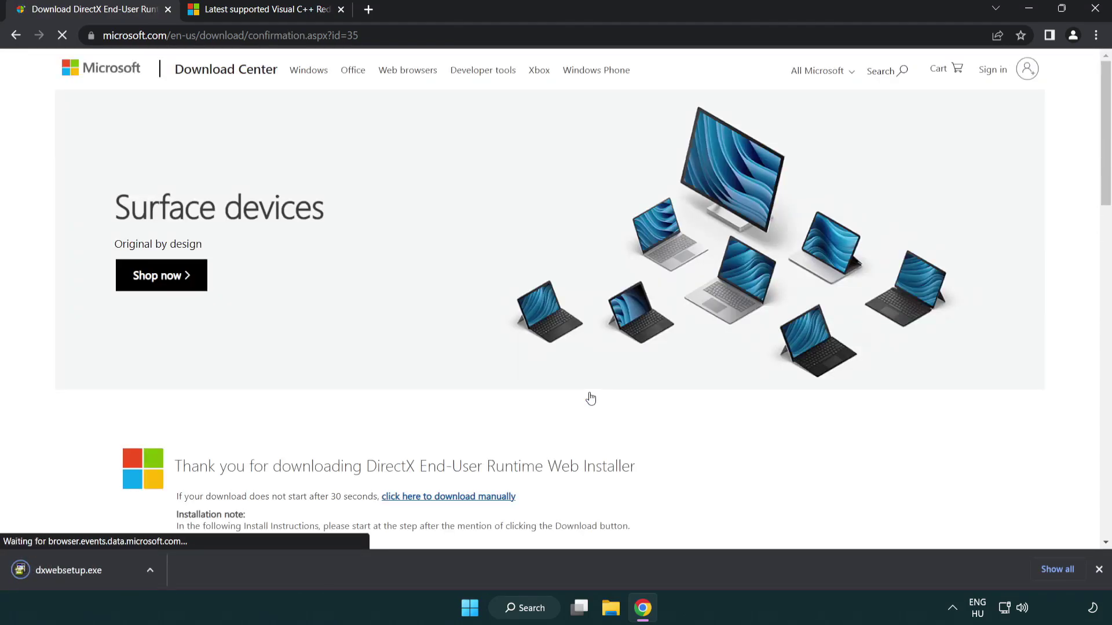
click(73, 573)
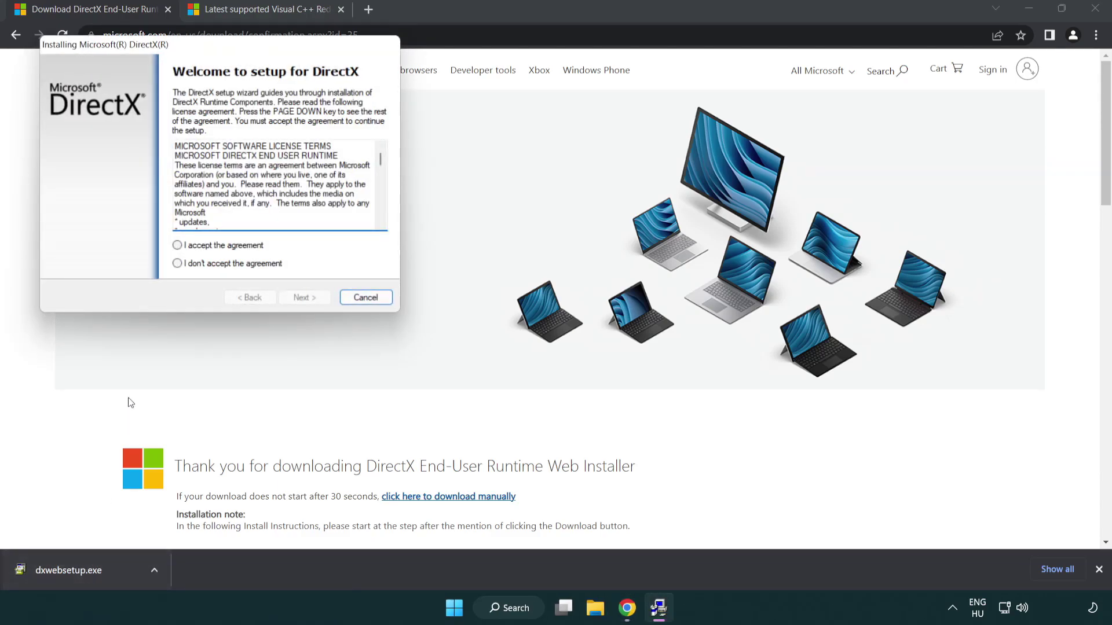
Accept the license, decline the Bing Bar, and finish DirectX setup once it reports DirectX is current.
drag(169, 46, 489, 171)
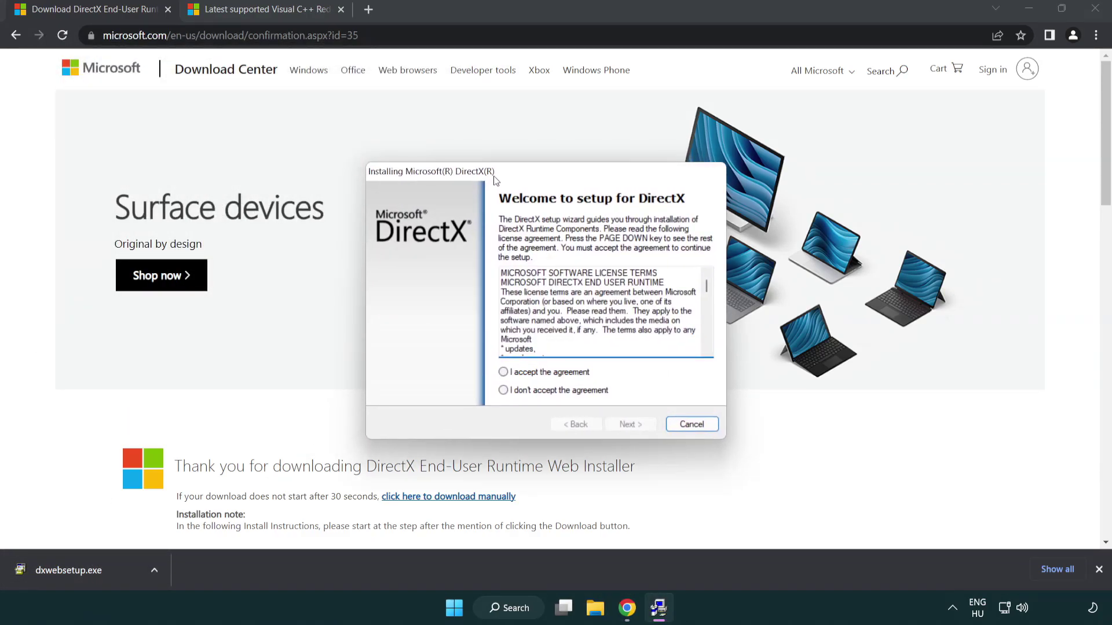
drag(701, 283, 700, 347)
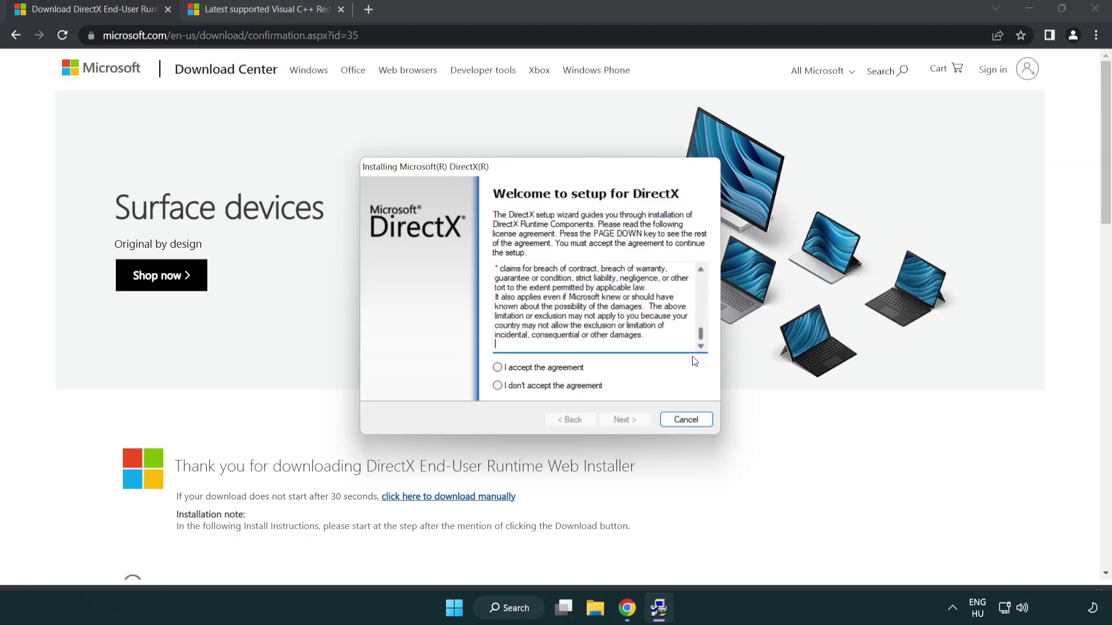
click(497, 368)
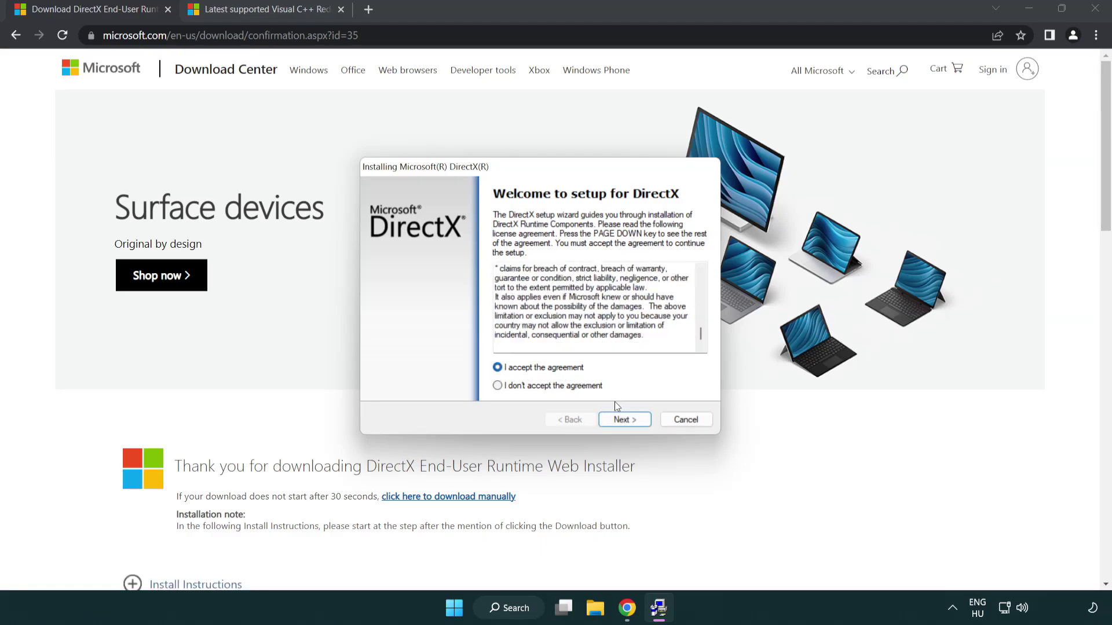
click(626, 422)
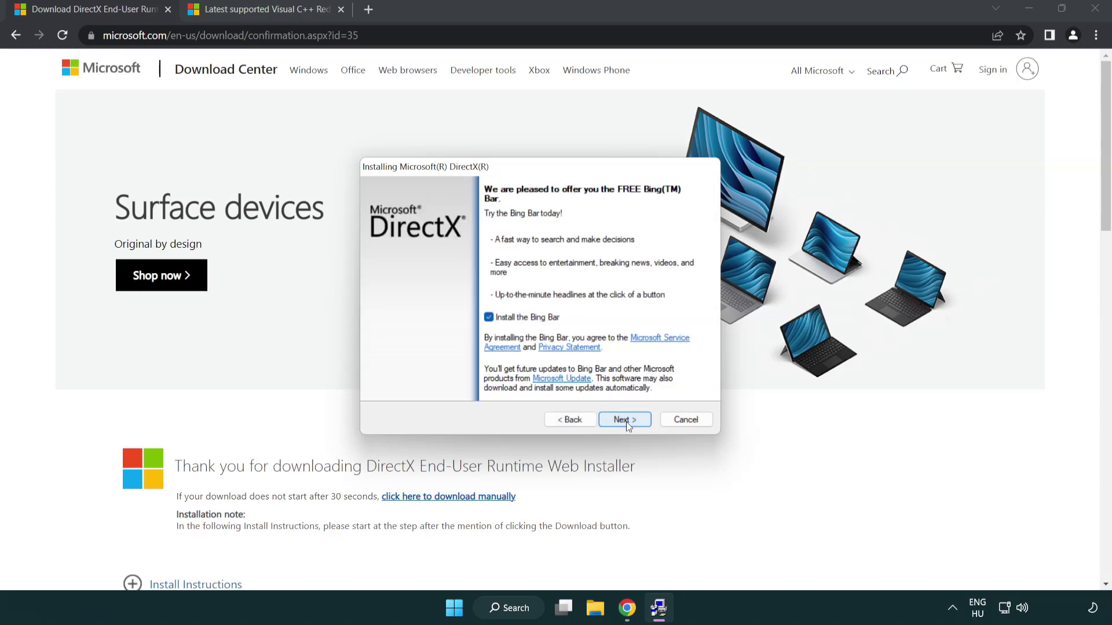
click(489, 317)
click(624, 419)
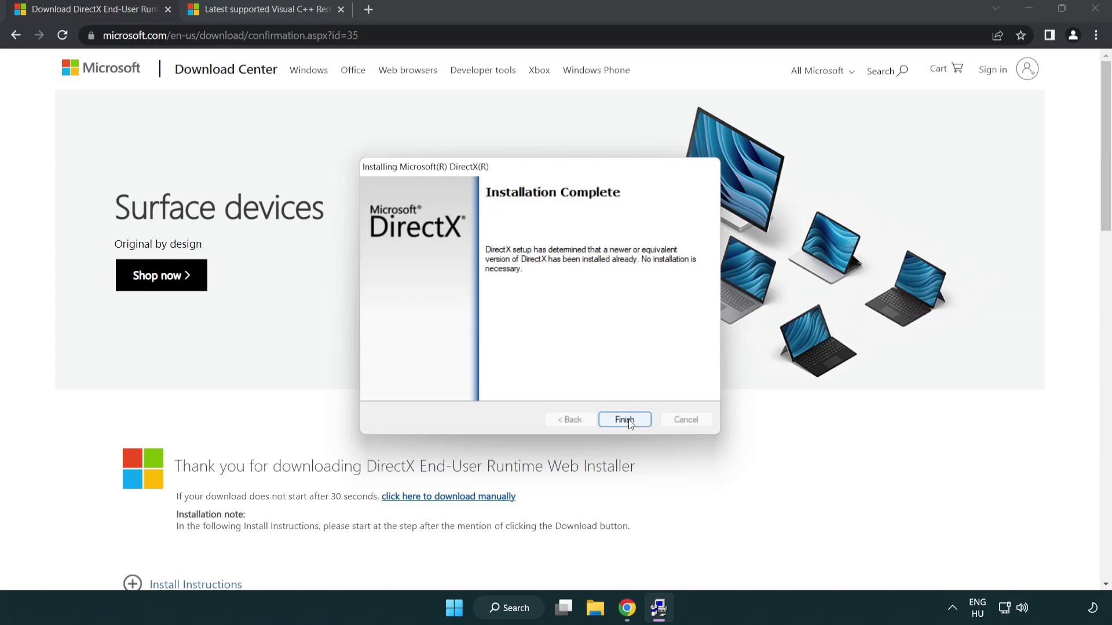
click(625, 419)
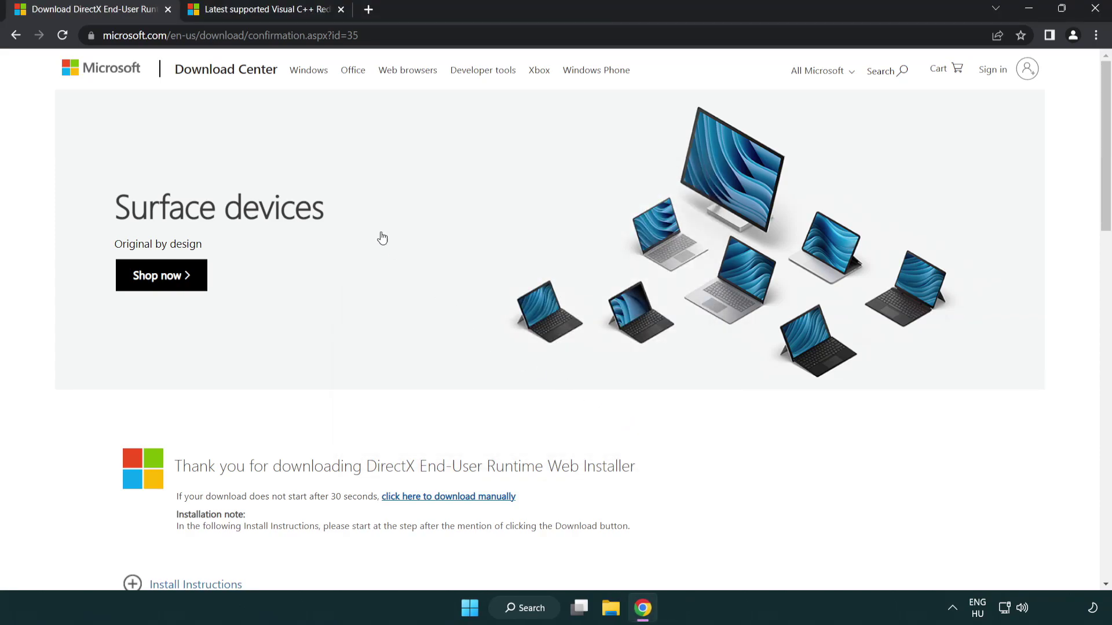
Download the ARM64, x86 and x64 Visual C++ redistributables and launch VC_redist.arm64.exe.
click(169, 10)
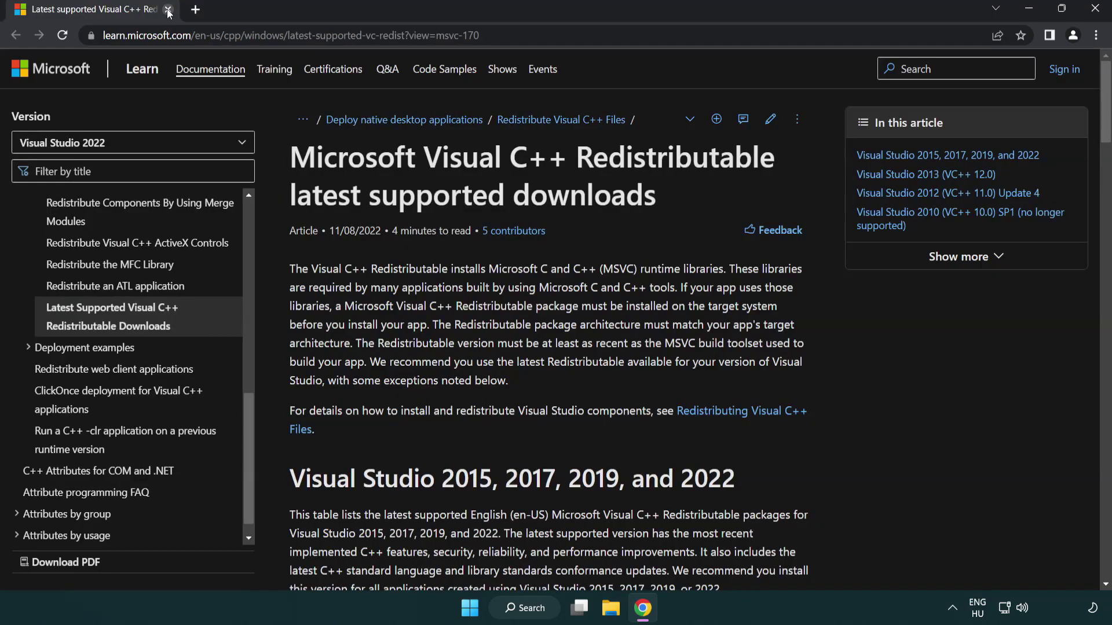
click(513, 36)
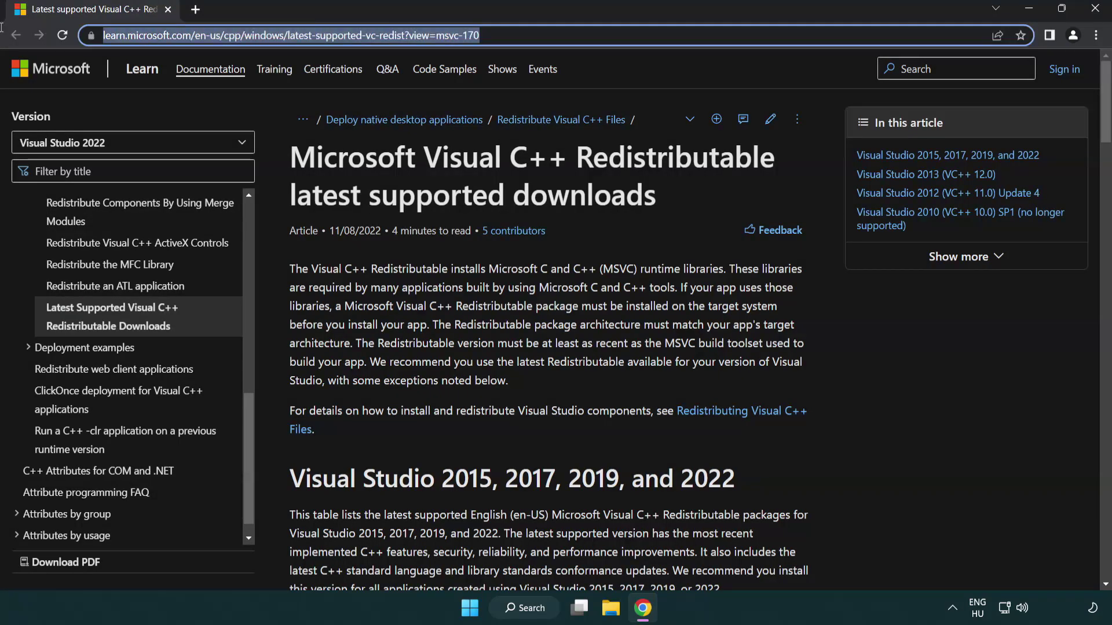
click(573, 193)
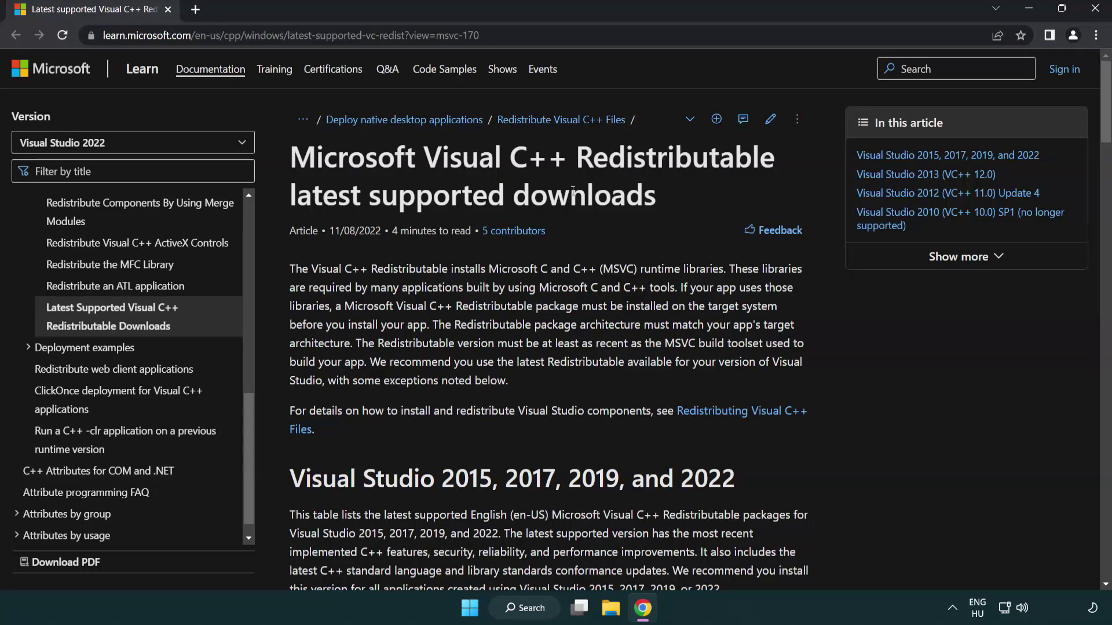
scroll(572, 193, down, 4)
scroll(572, 193, down, 2)
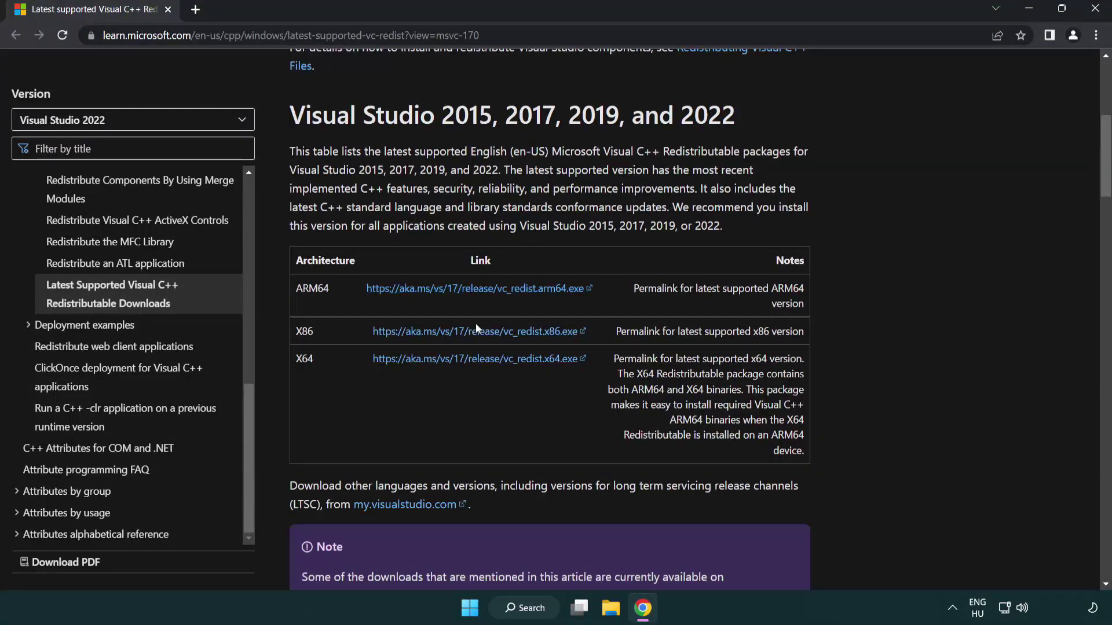
click(456, 290)
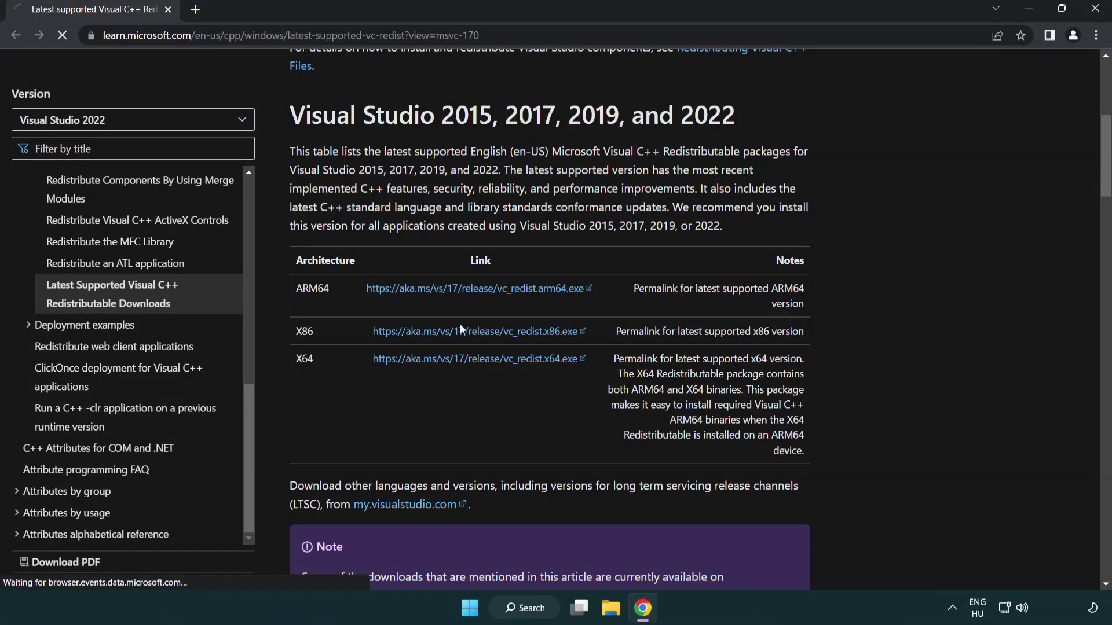
click(460, 333)
click(465, 360)
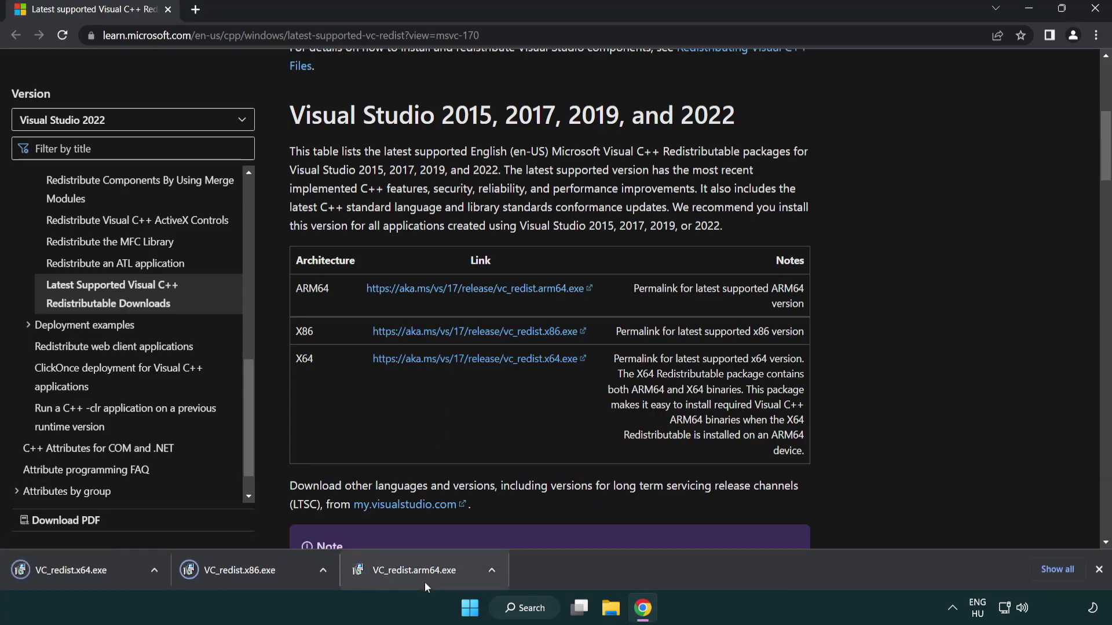
click(425, 571)
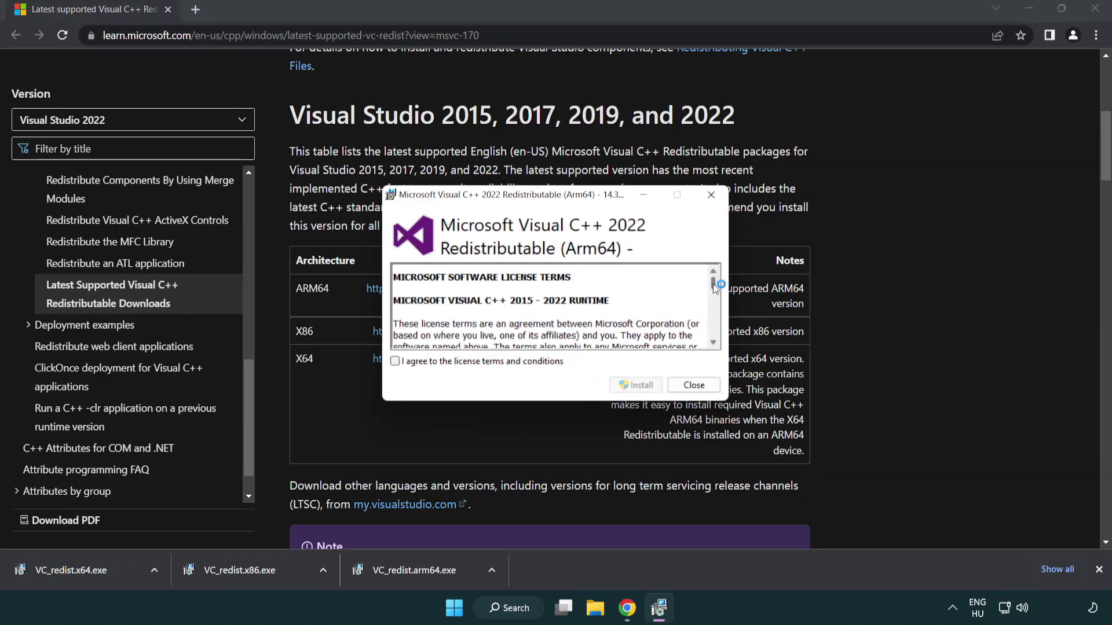
drag(713, 284, 713, 343)
Accept the license and run the ARM64 redistributable install, then dismiss its Setup Failed page.
click(395, 361)
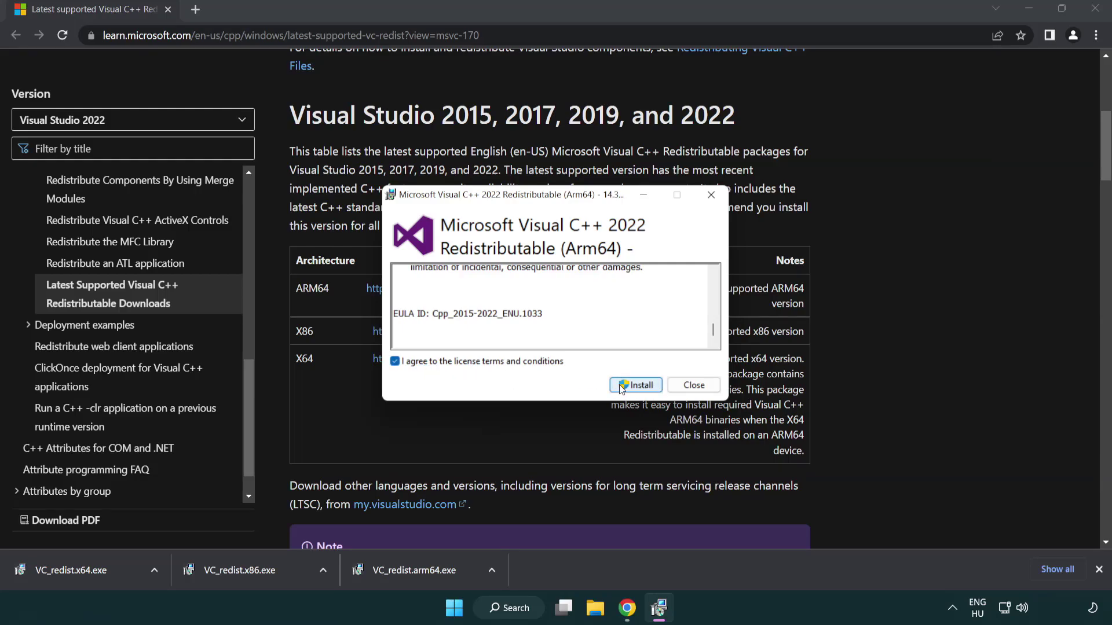
click(634, 385)
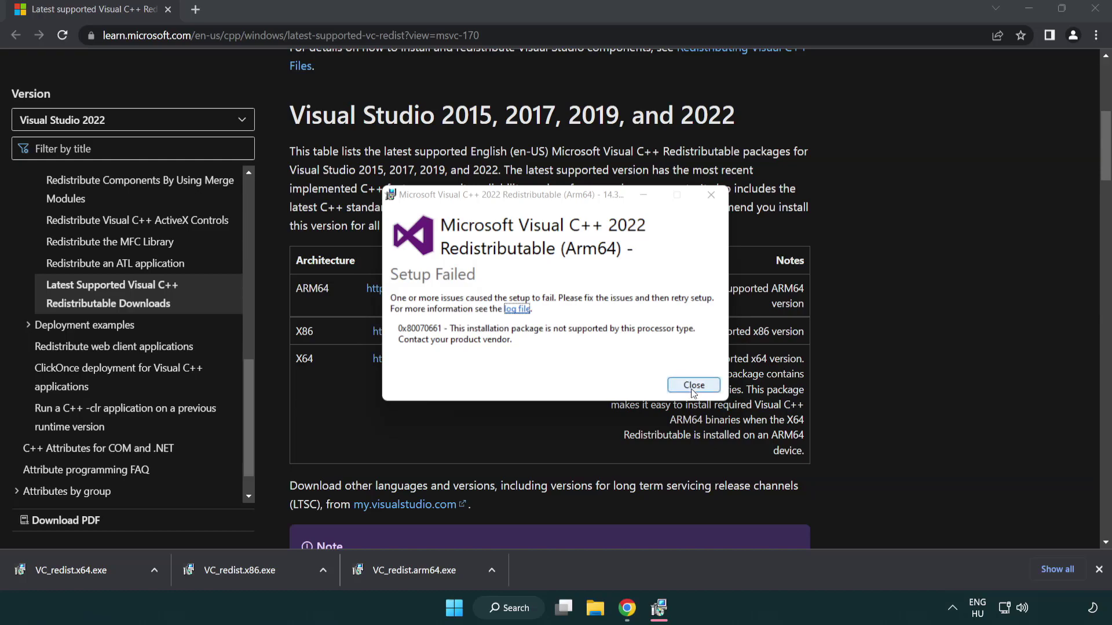
click(693, 385)
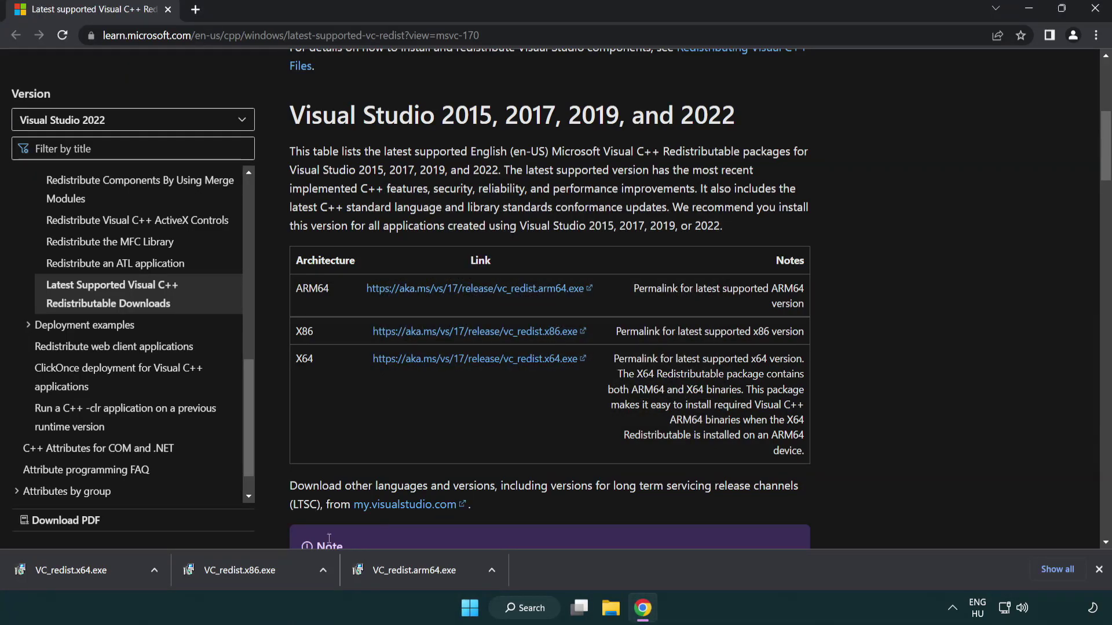
Install the downloaded VC_redist.x86.exe and close its successful setup.
click(249, 577)
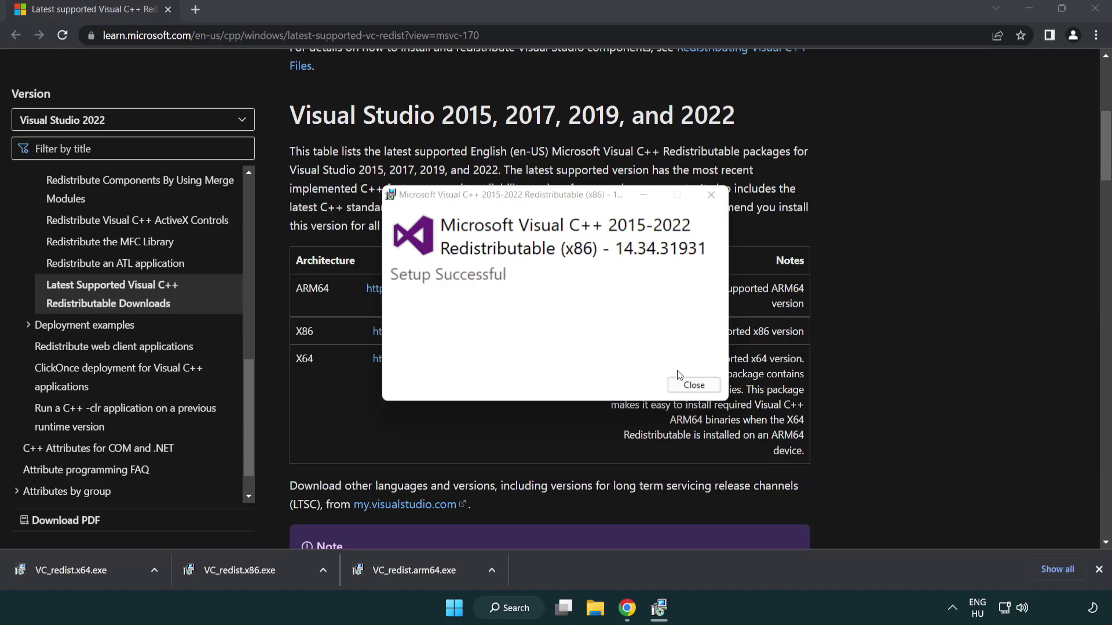
click(693, 385)
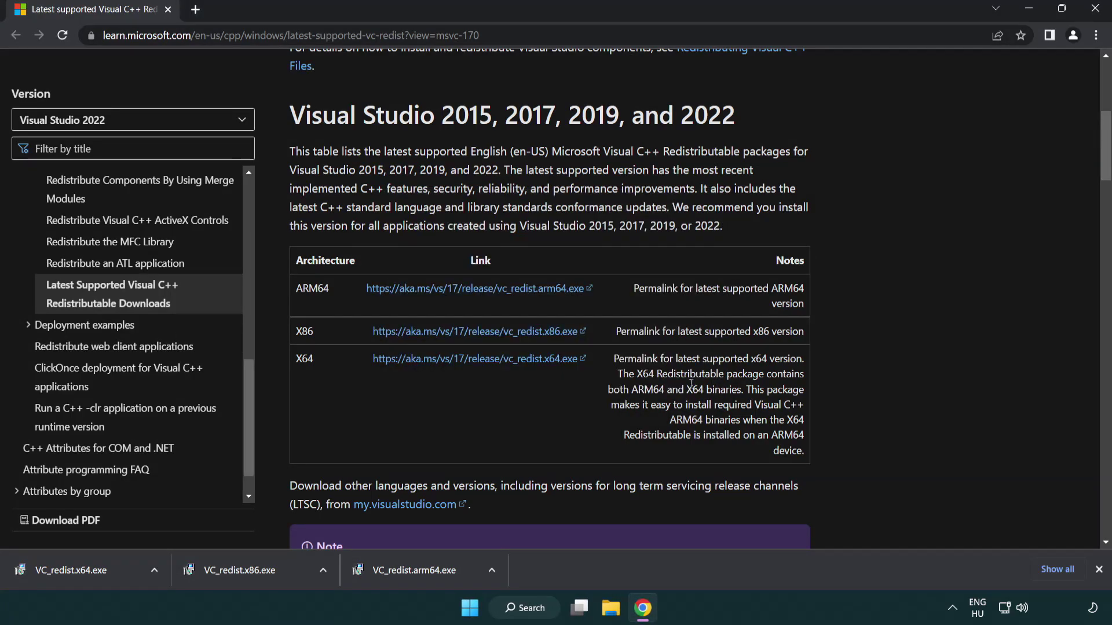
Install VC_redist.x64.exe and close its setup without restarting now.
click(84, 568)
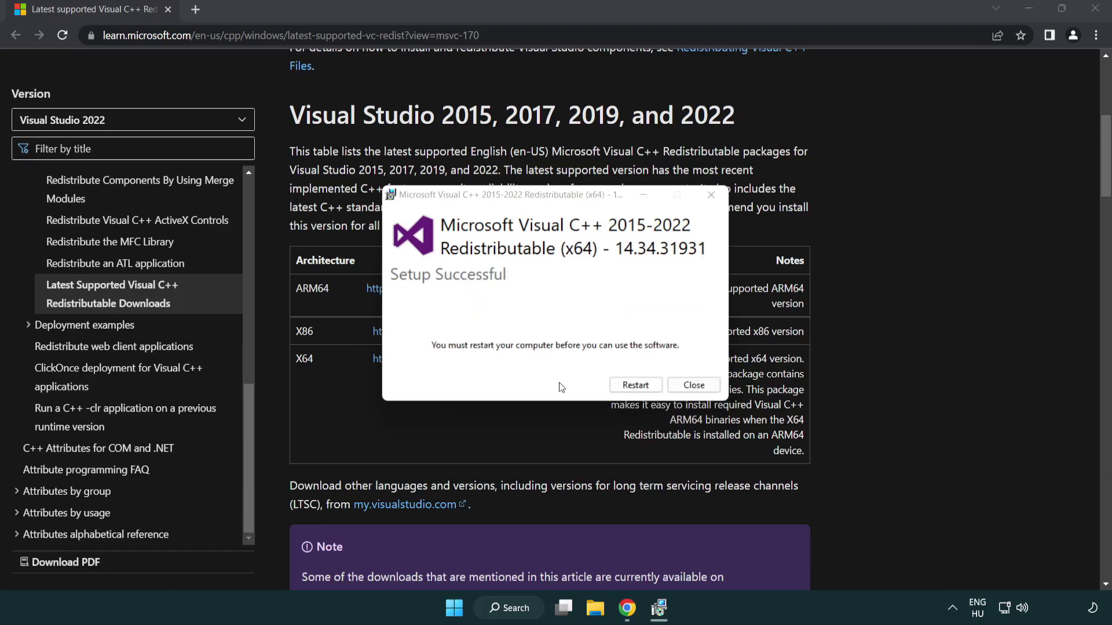
click(694, 385)
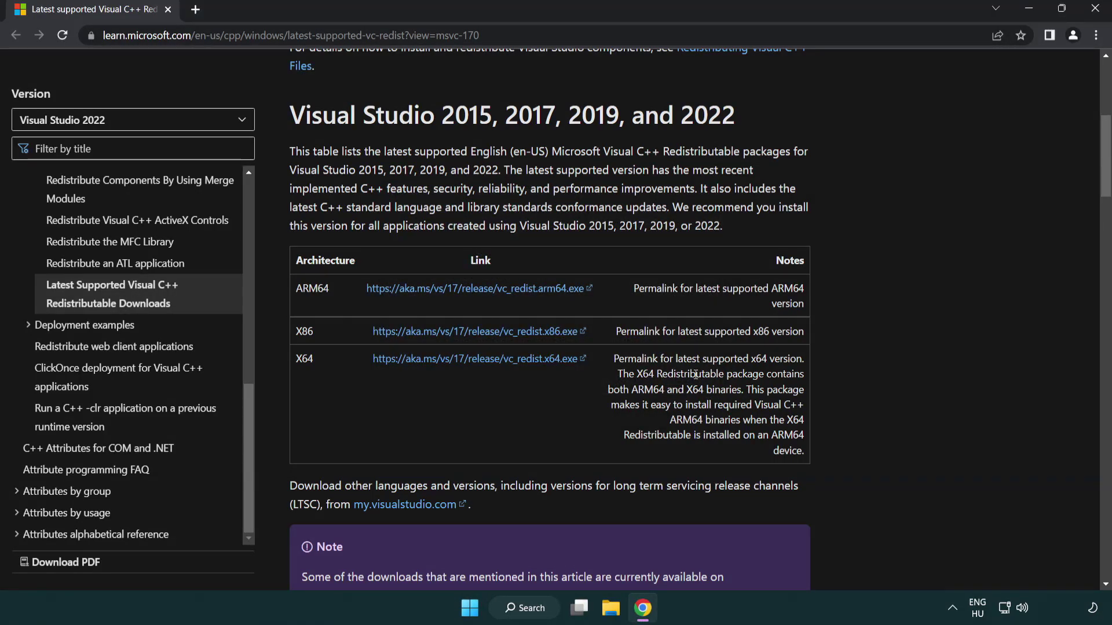
Close Chrome, search for cmd and run Command Prompt as administrator.
click(1094, 10)
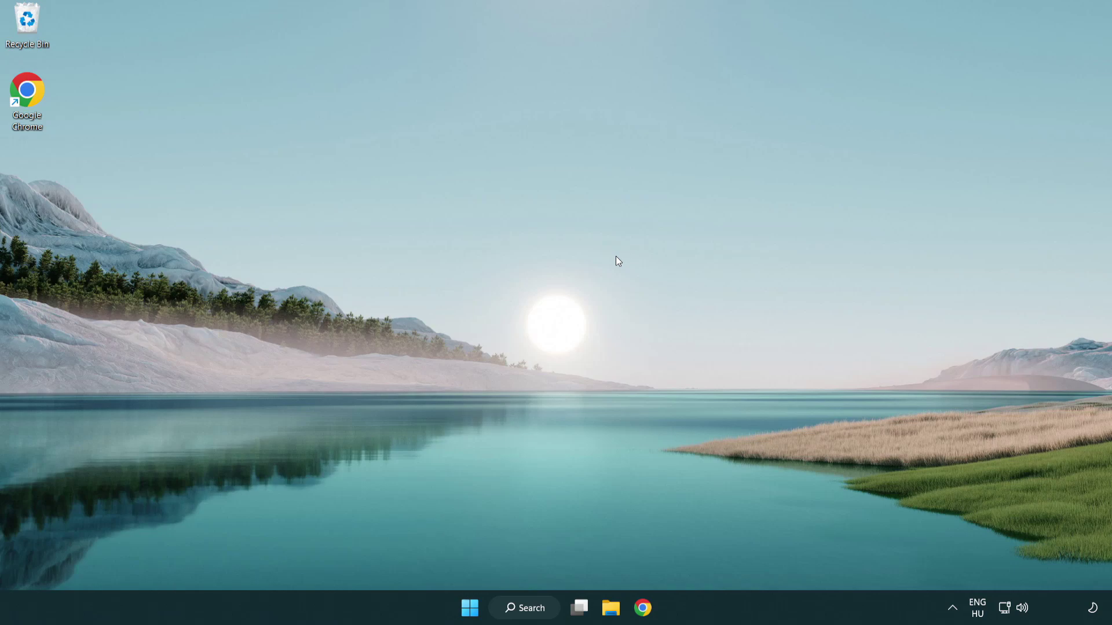
click(521, 608)
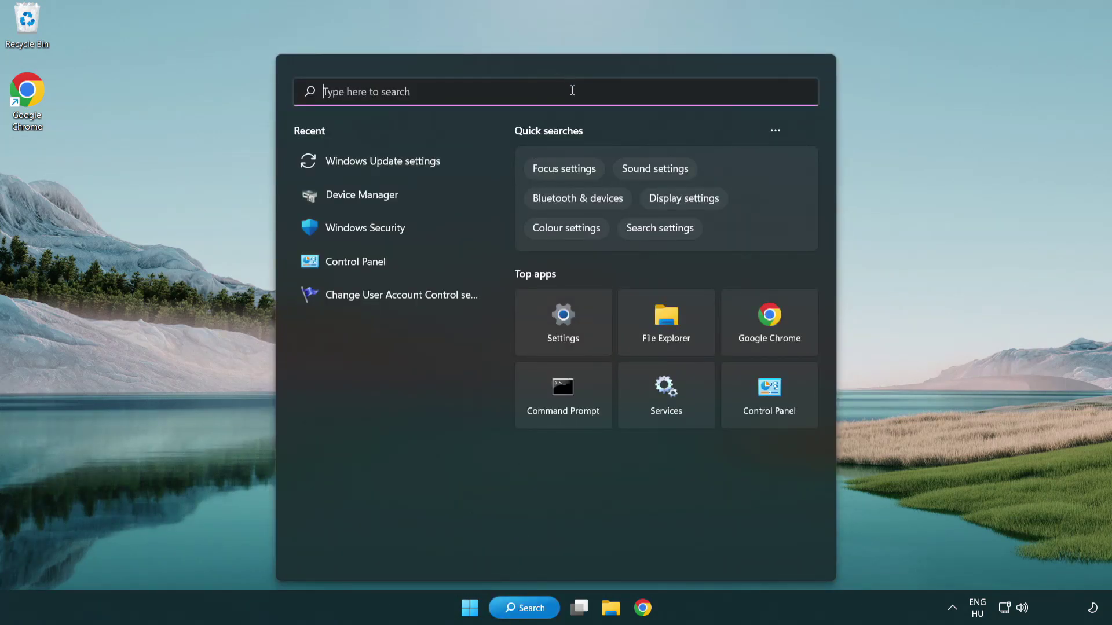
text(cmd)
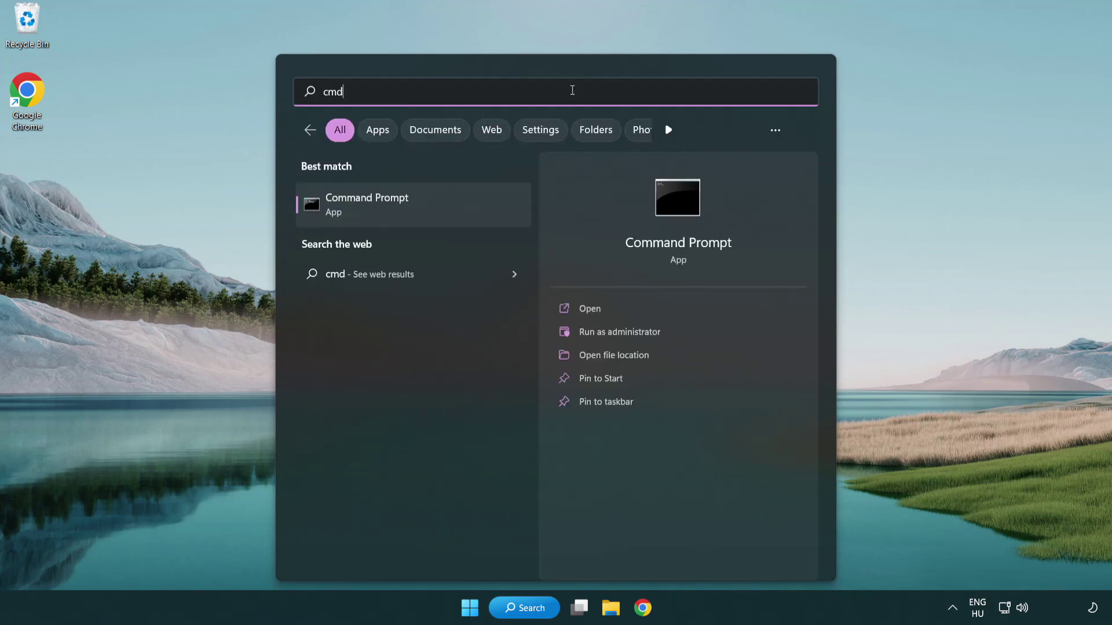
right_click(426, 209)
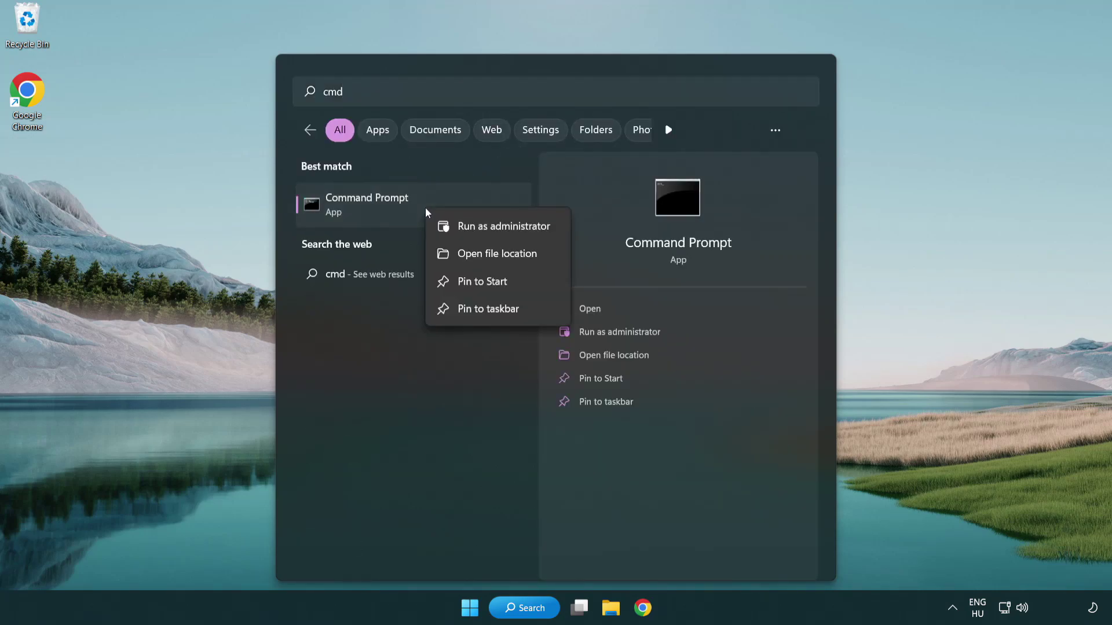
click(502, 231)
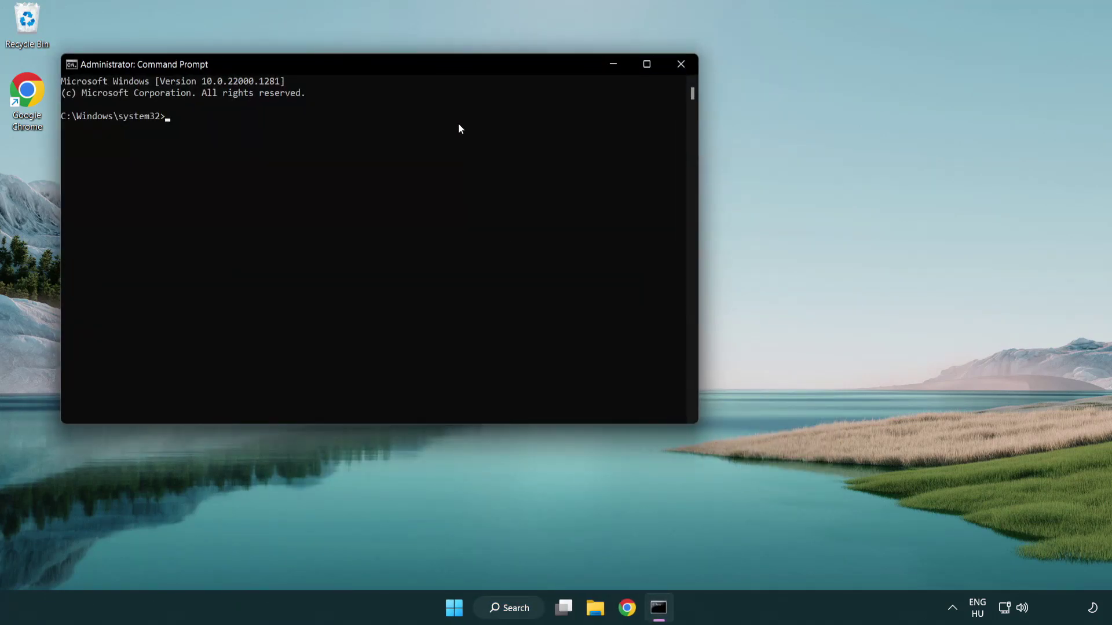
Centre the Command Prompt window and run sfc /scannow until verification completes.
drag(396, 65, 560, 112)
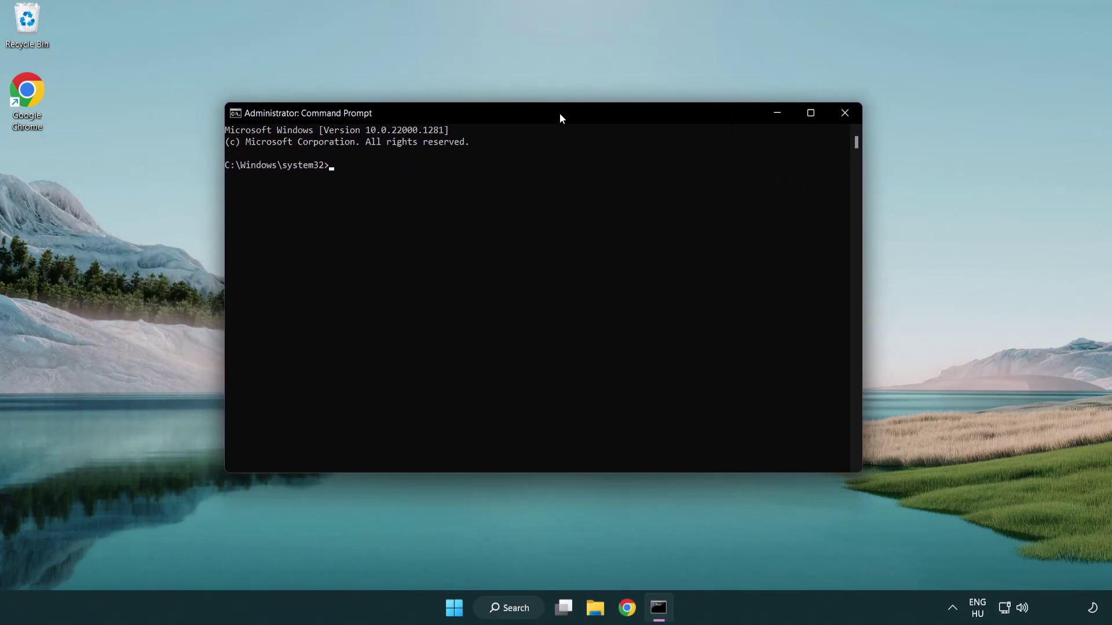
text(sf)
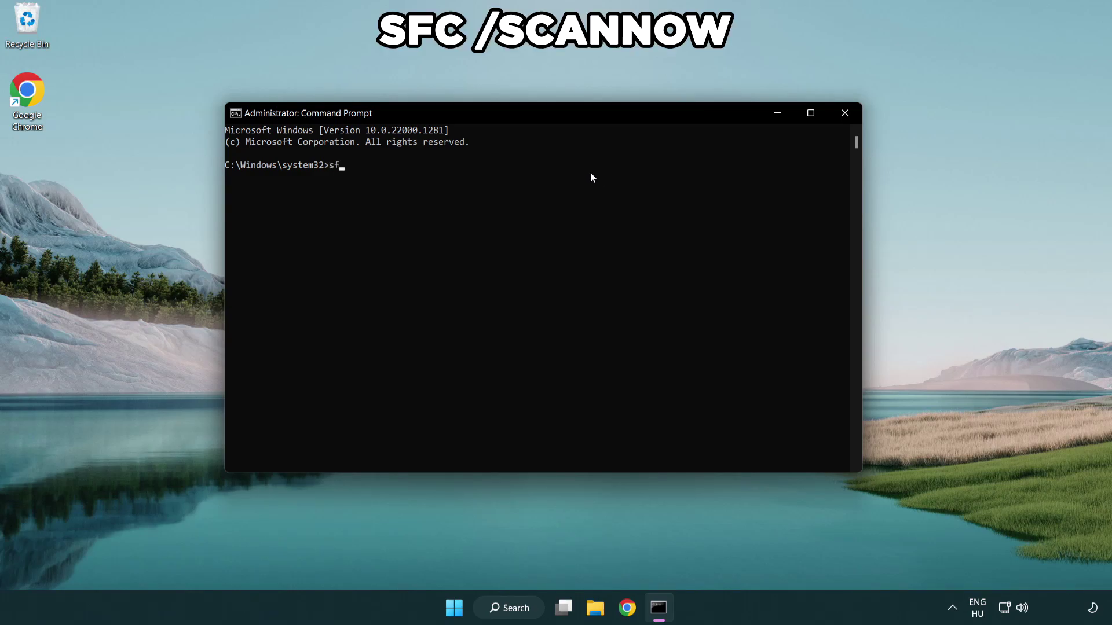
text(c /scannow)
key(Return)
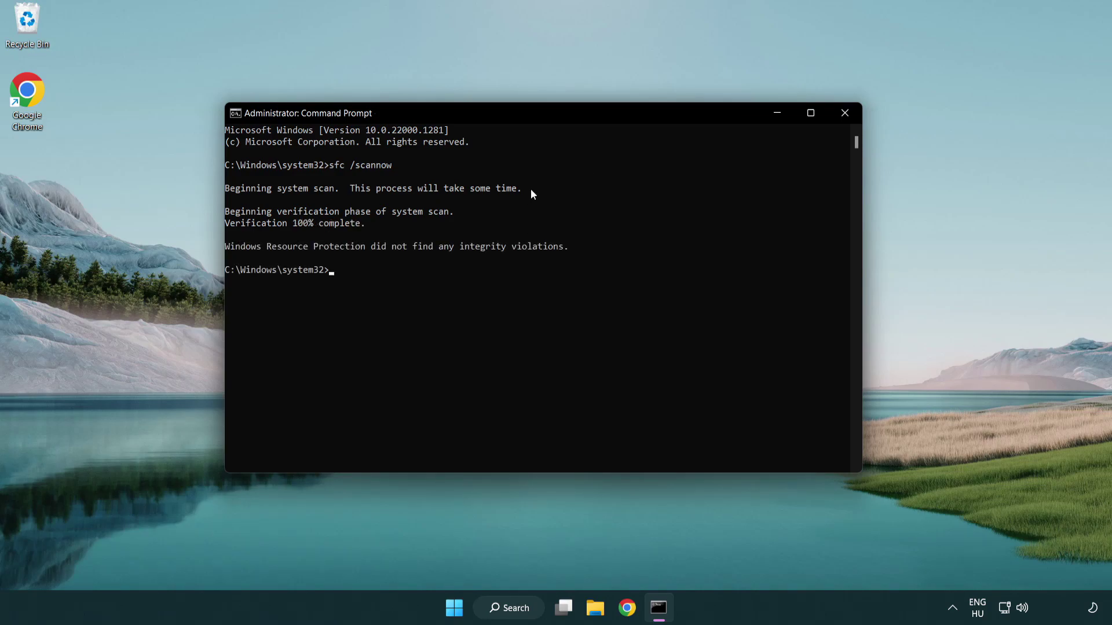
Close Command Prompt and bring up the Start menu power options to restart.
click(844, 114)
click(468, 608)
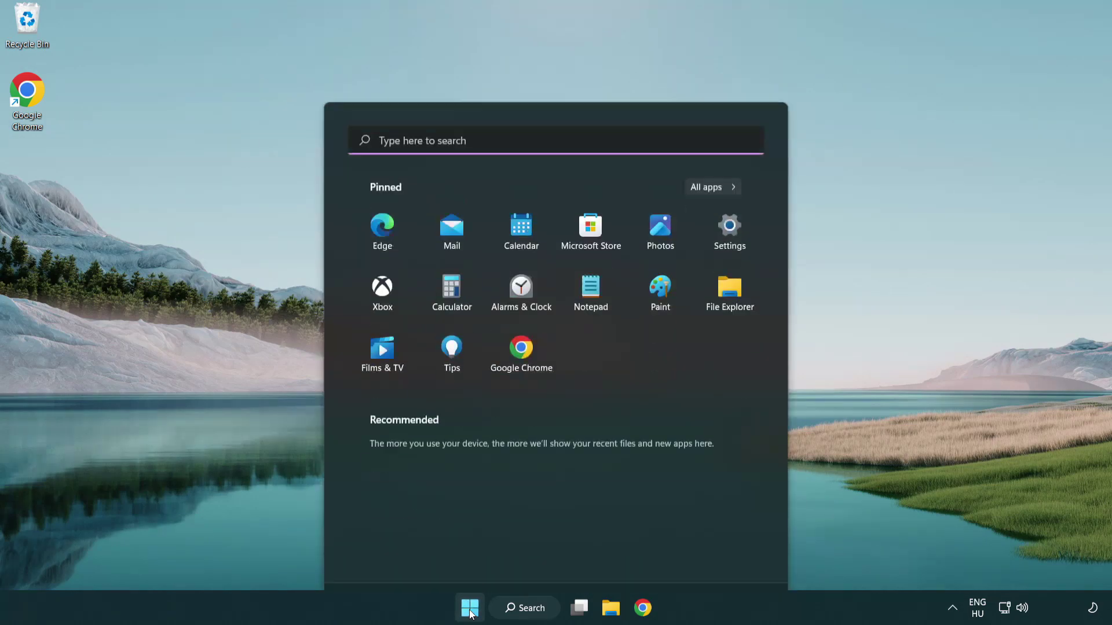
click(737, 558)
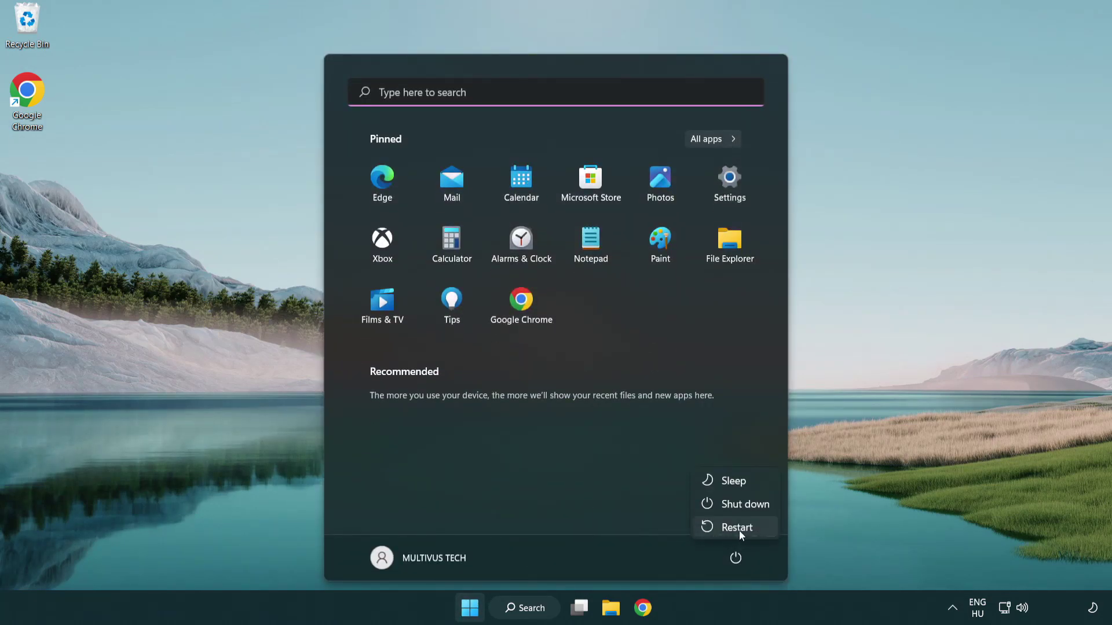